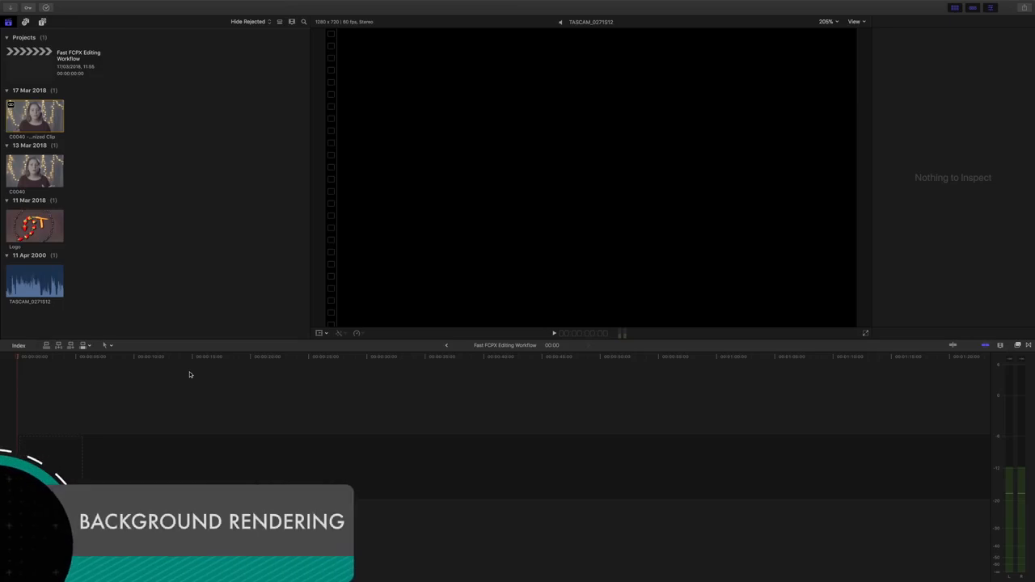
- Open Final Cut Pro's Preferences from the application menu to reach the Playback settings
mouse_move(90, 2)
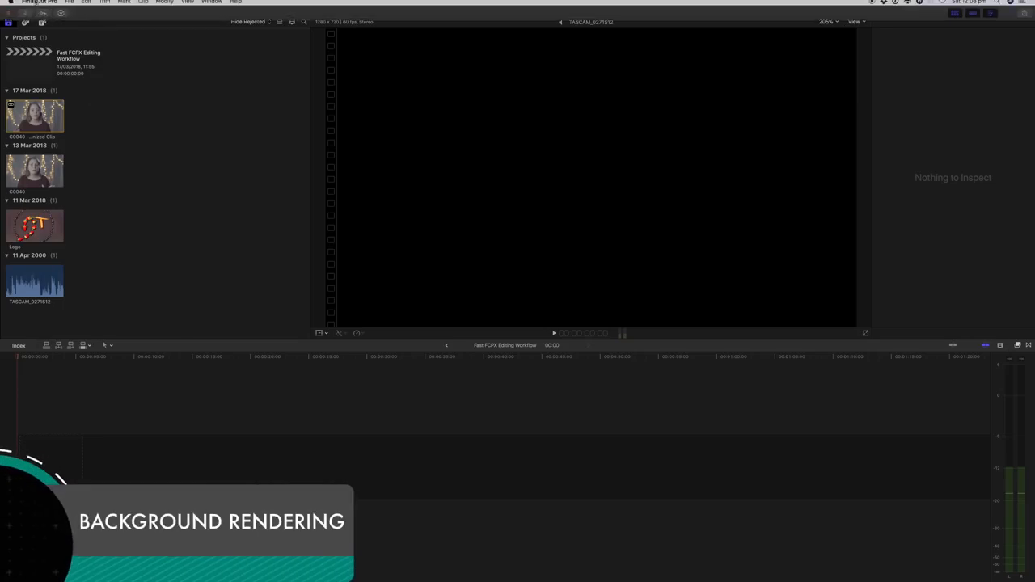
click(35, 3)
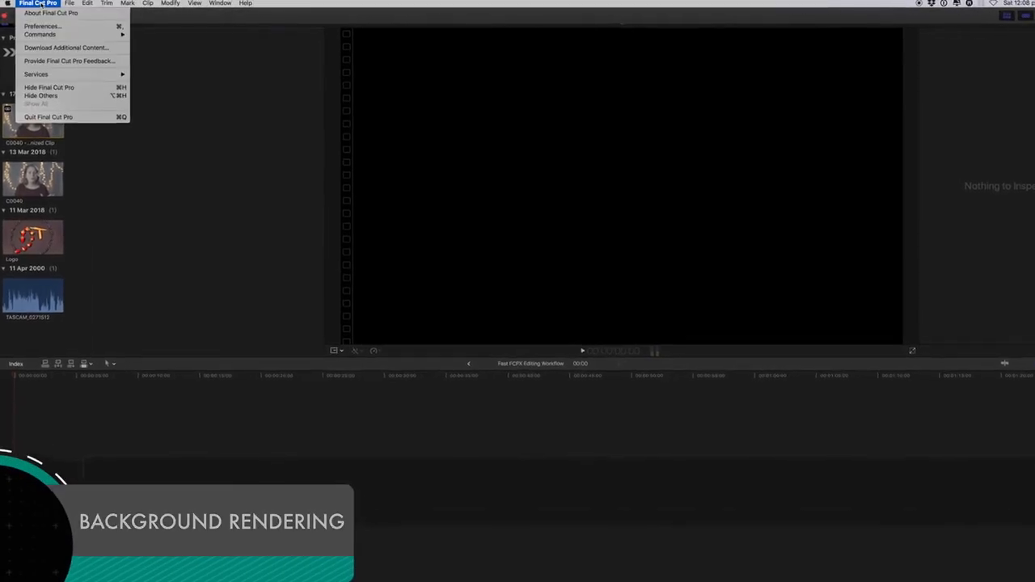
click(58, 30)
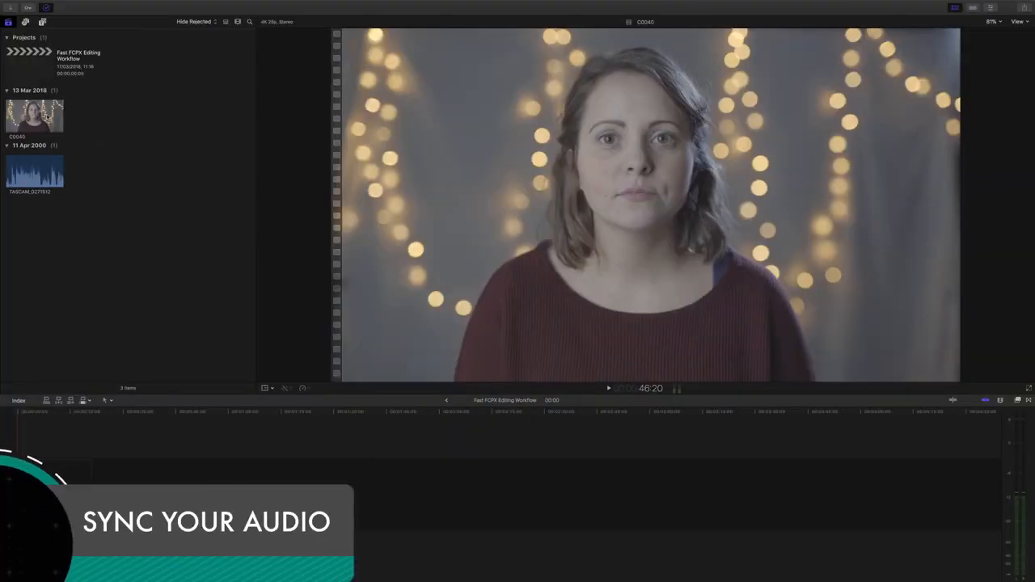
- Place the C0040 clip and the TASCAM audio in the timeline, zoomed in to align them
click(32, 112)
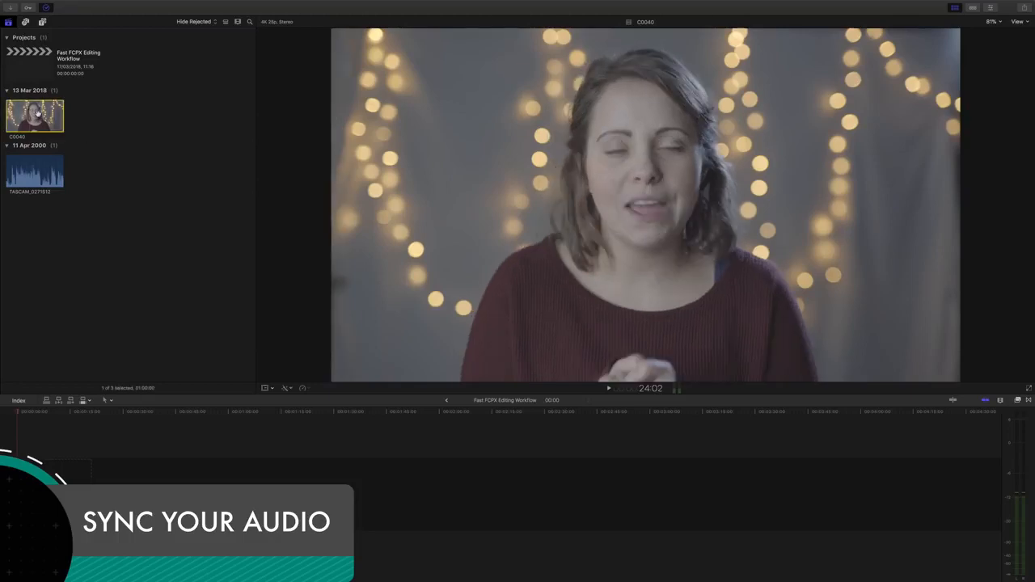
drag(38, 115, 136, 503)
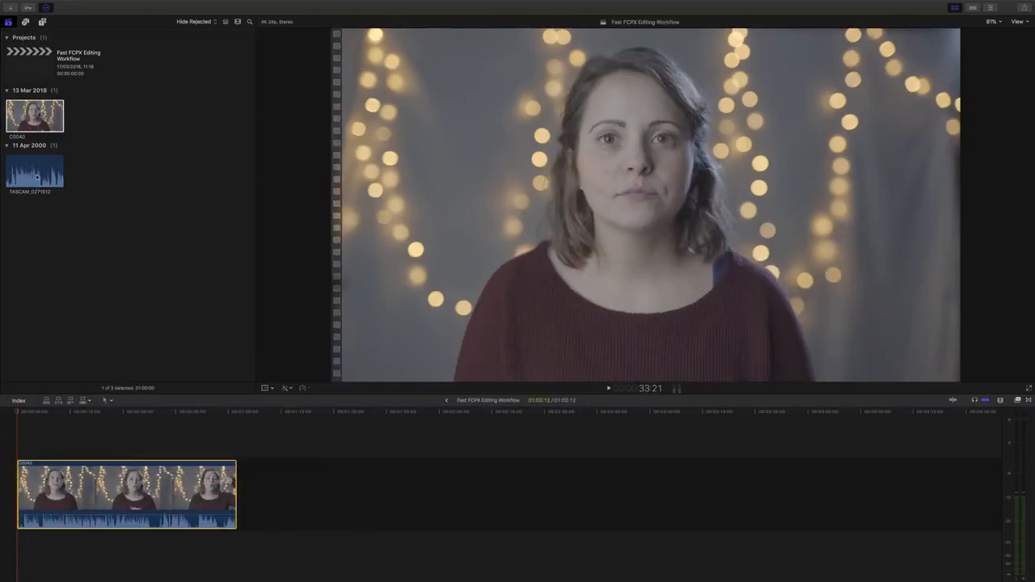
drag(33, 173, 76, 552)
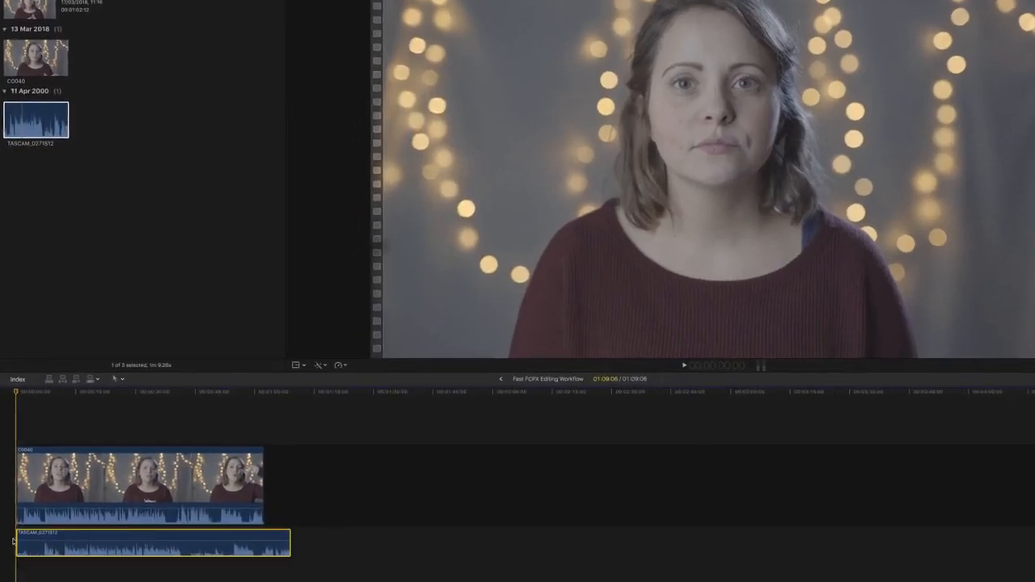
key(super+equal)
key(super+equal)
key(super+equal)
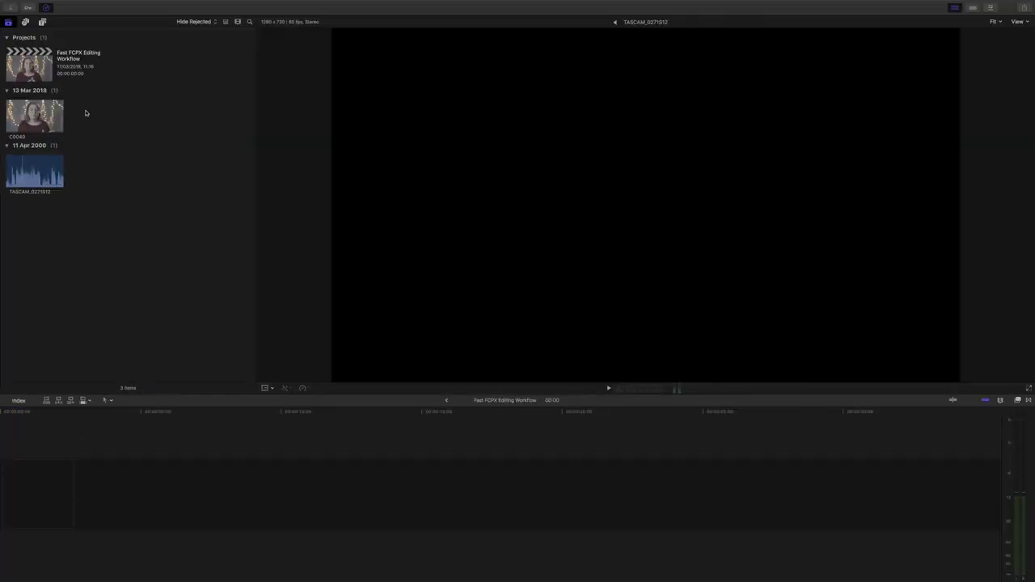
- Synchronize C0040 with the TASCAM audio into a single synchronized clip
drag(86, 111, 43, 154)
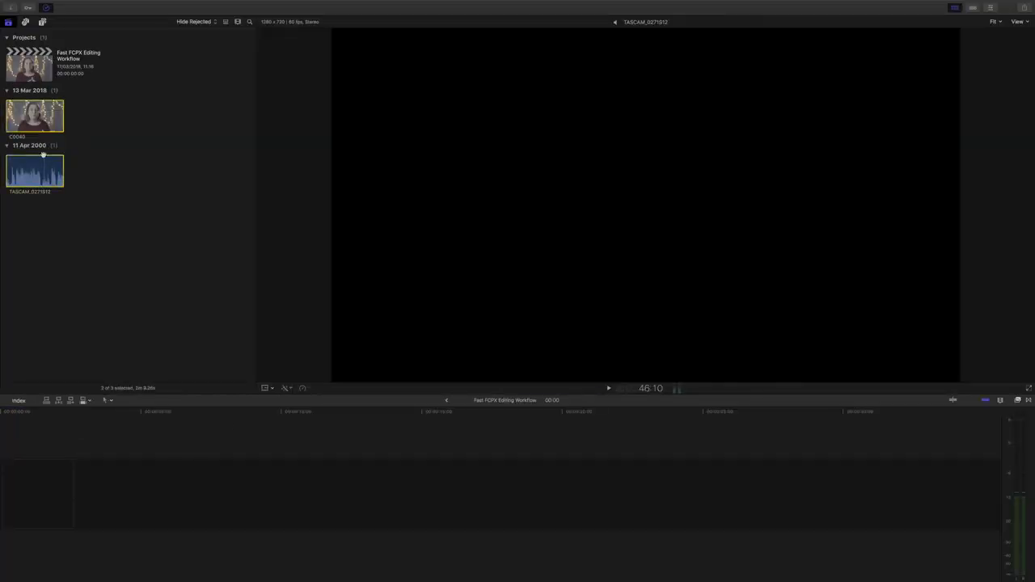
right_click(42, 115)
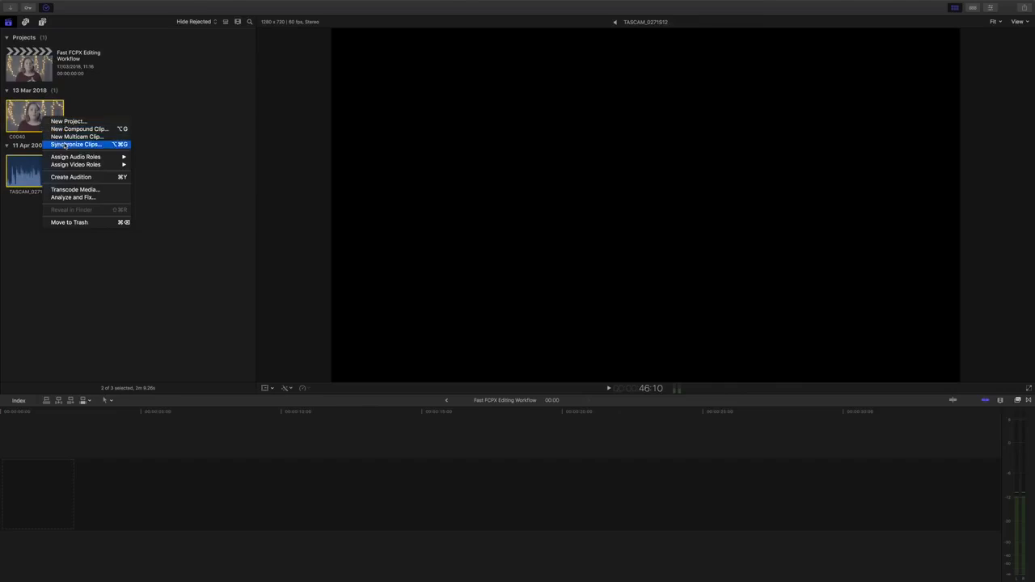
click(64, 145)
click(428, 109)
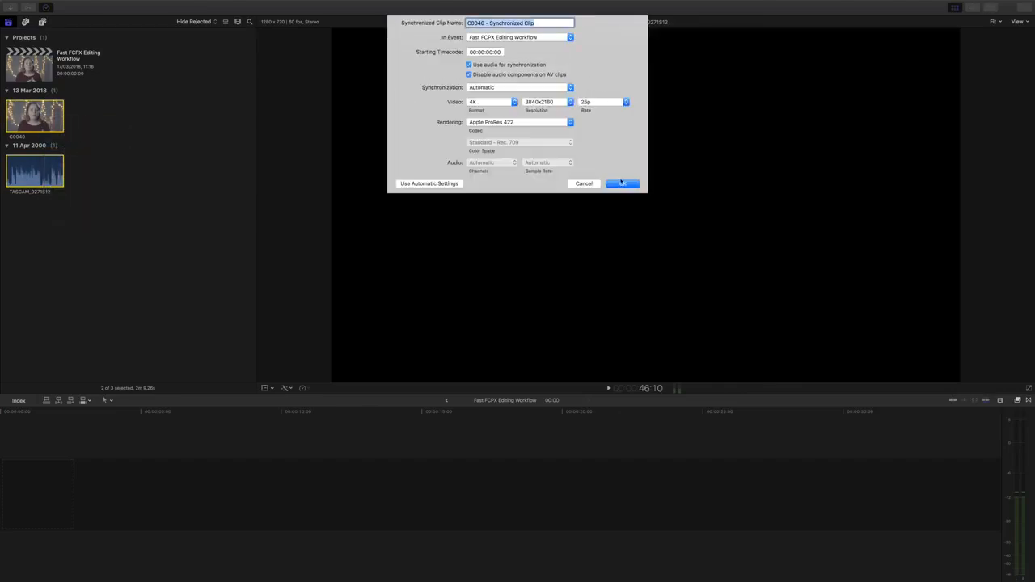
click(622, 183)
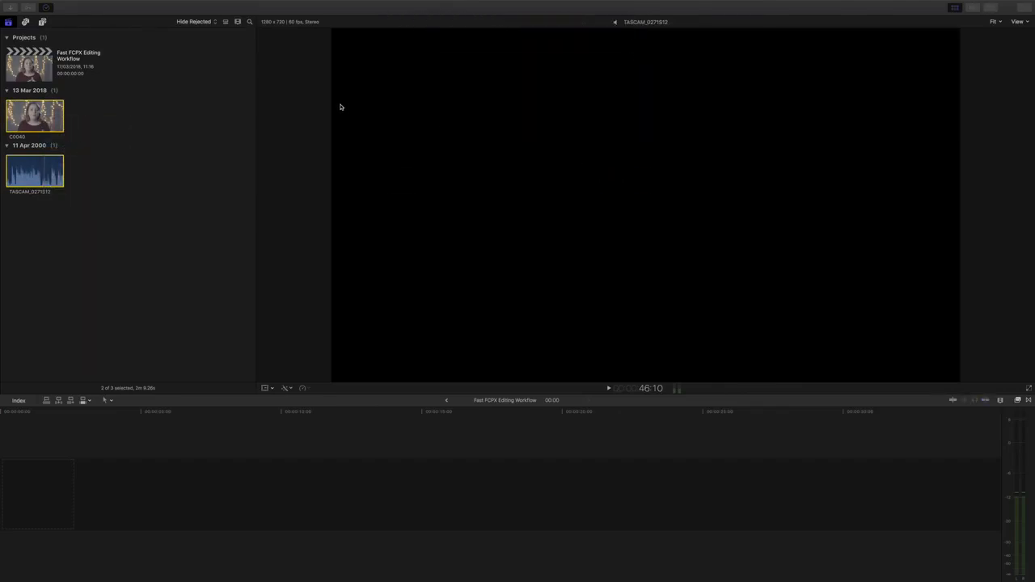
- Add the synchronized clip to the empty timeline, trim 12:10 off its start, and play it
drag(35, 117, 189, 473)
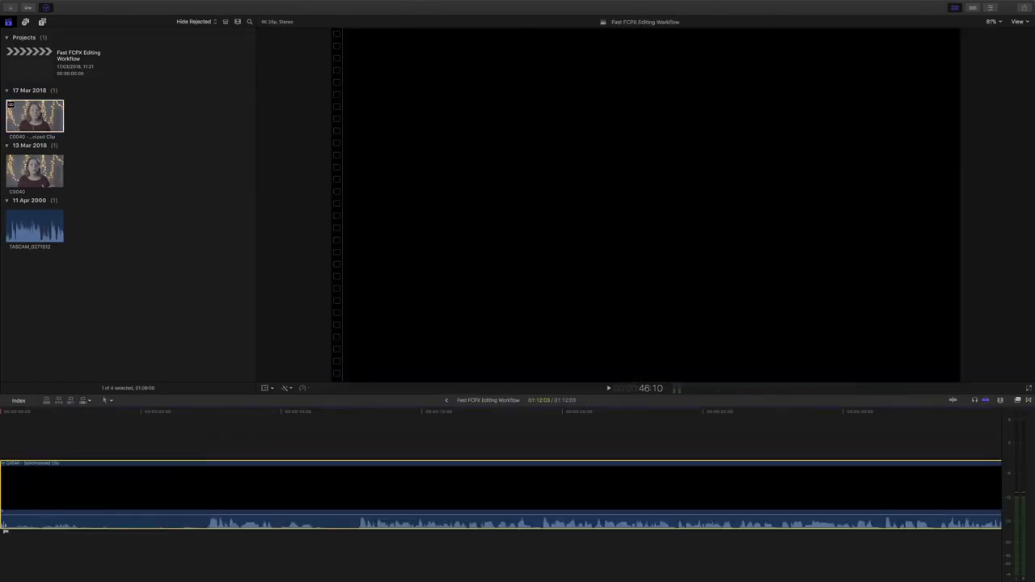
drag(4, 524, 352, 536)
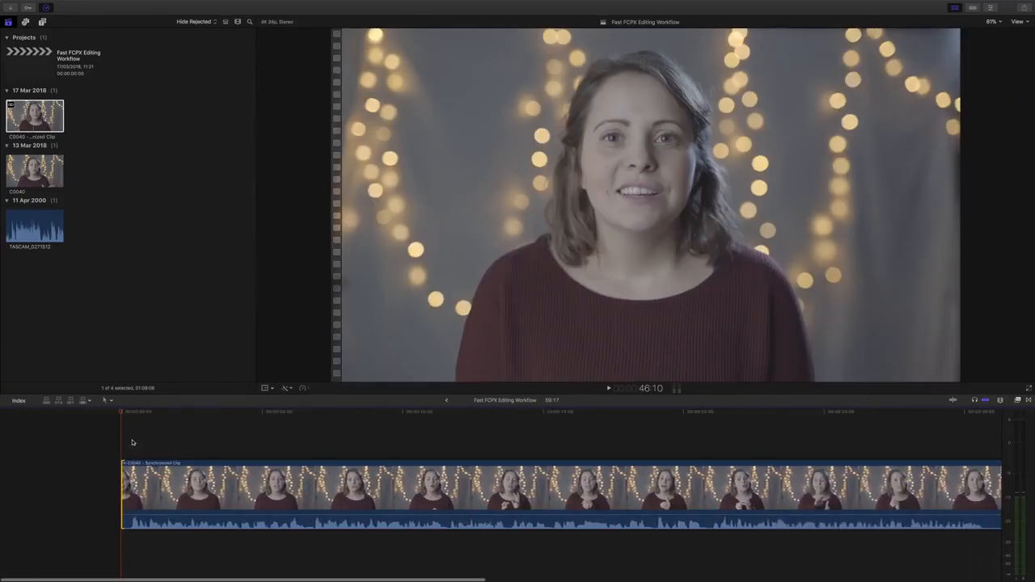
key(space)
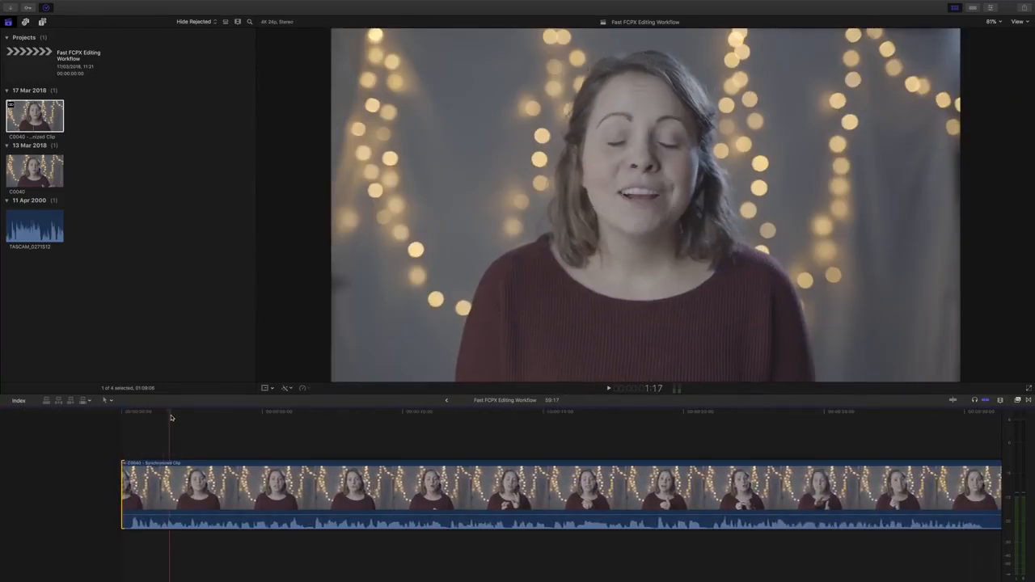
click(206, 503)
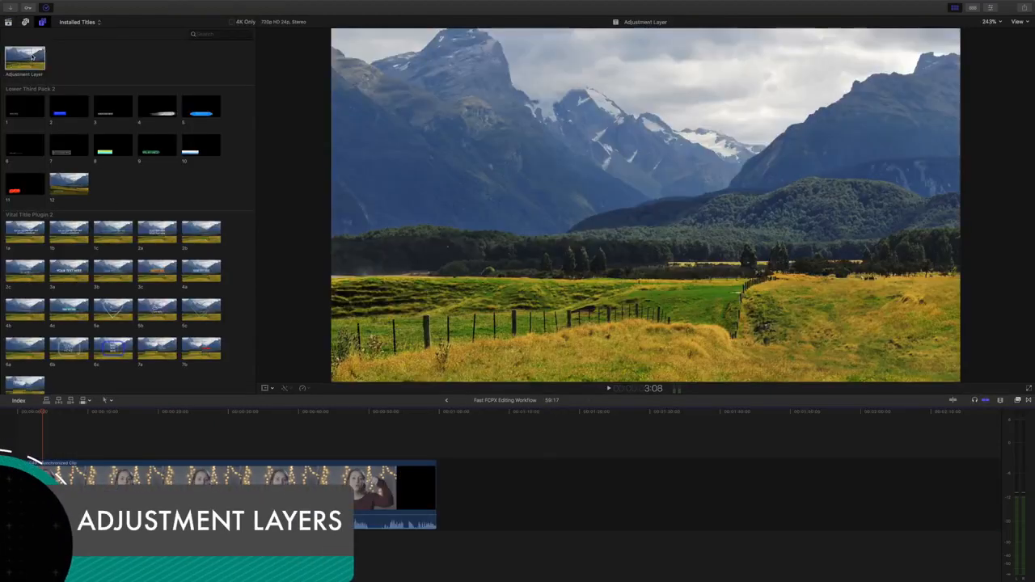
- Place an Adjustment Layer title above the interview clip and lengthen it over more footage
click(16, 56)
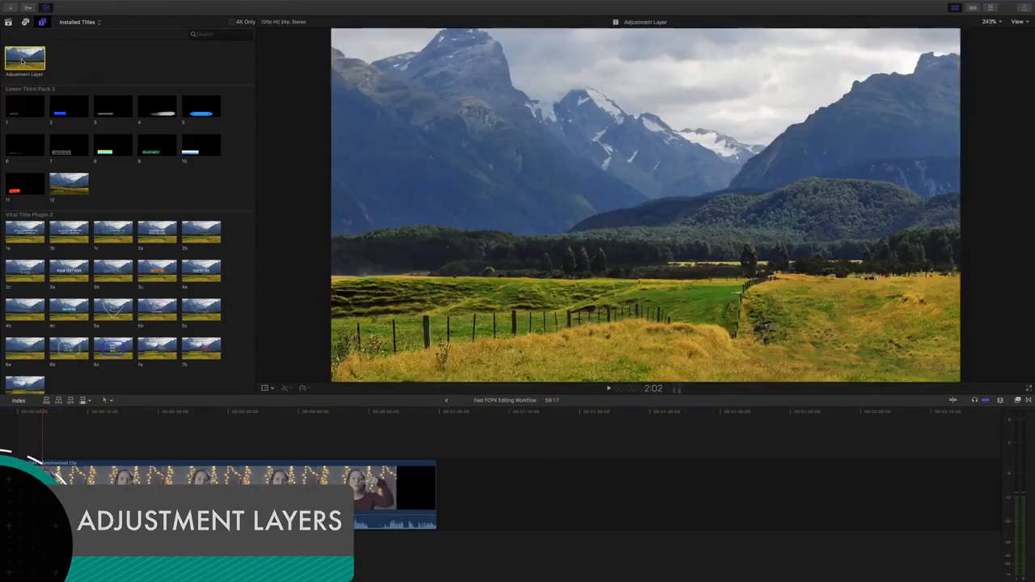
drag(17, 57, 17, 452)
click(50, 451)
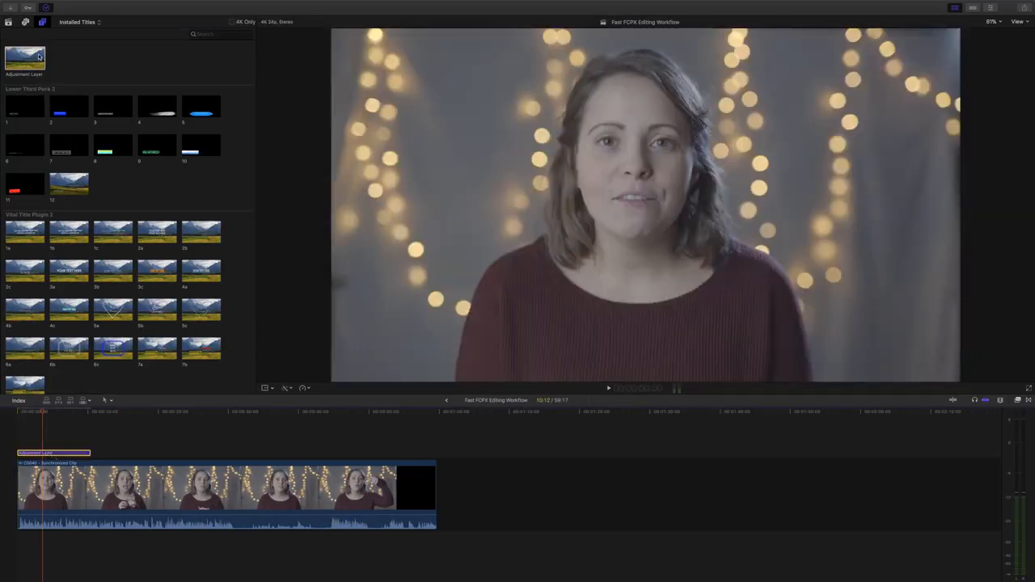
click(42, 22)
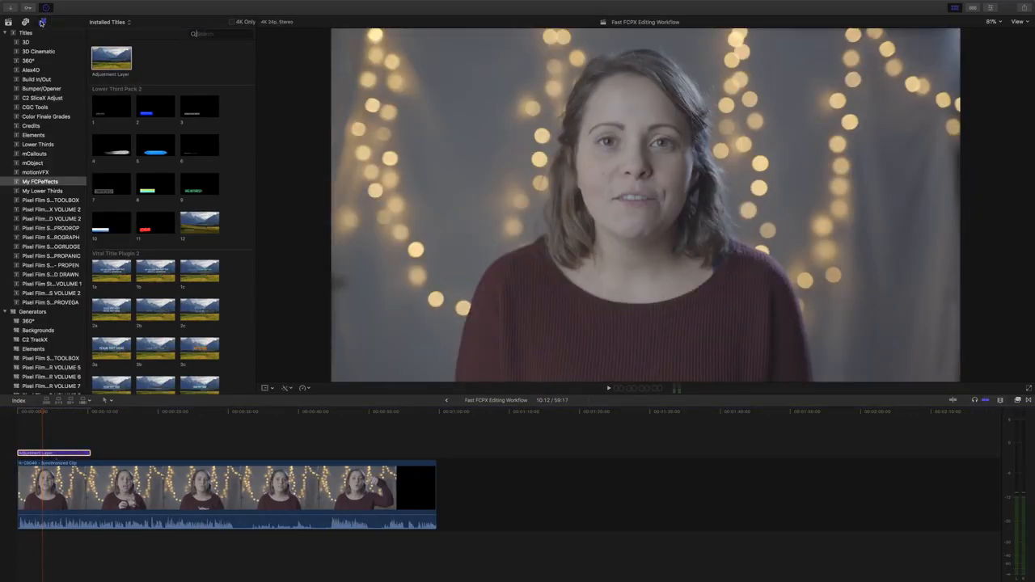
click(42, 22)
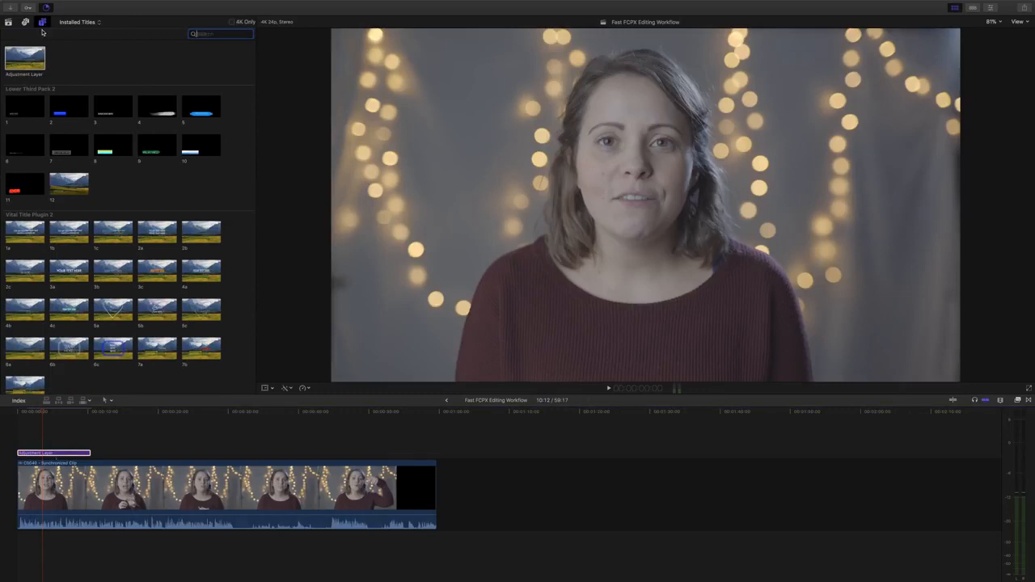
click(8, 21)
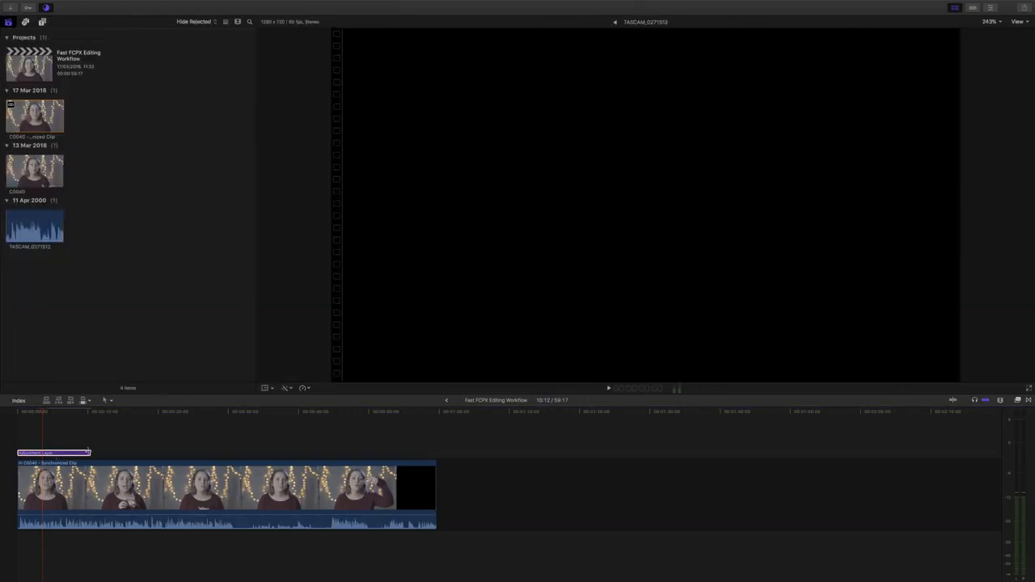
drag(91, 452, 291, 452)
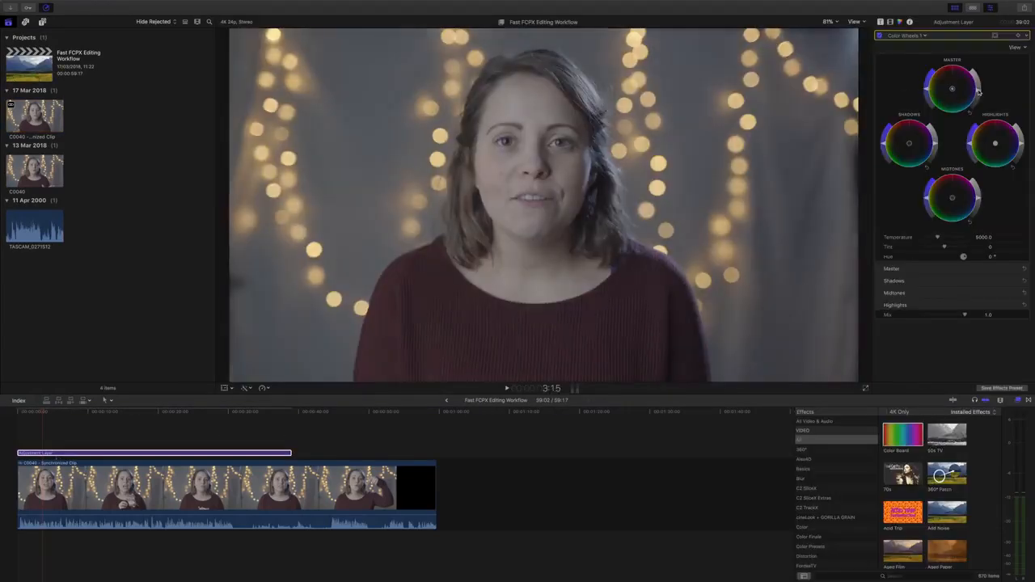
- Add a Color Curves correction and tweak the luma curve's highlights and shadows
click(916, 83)
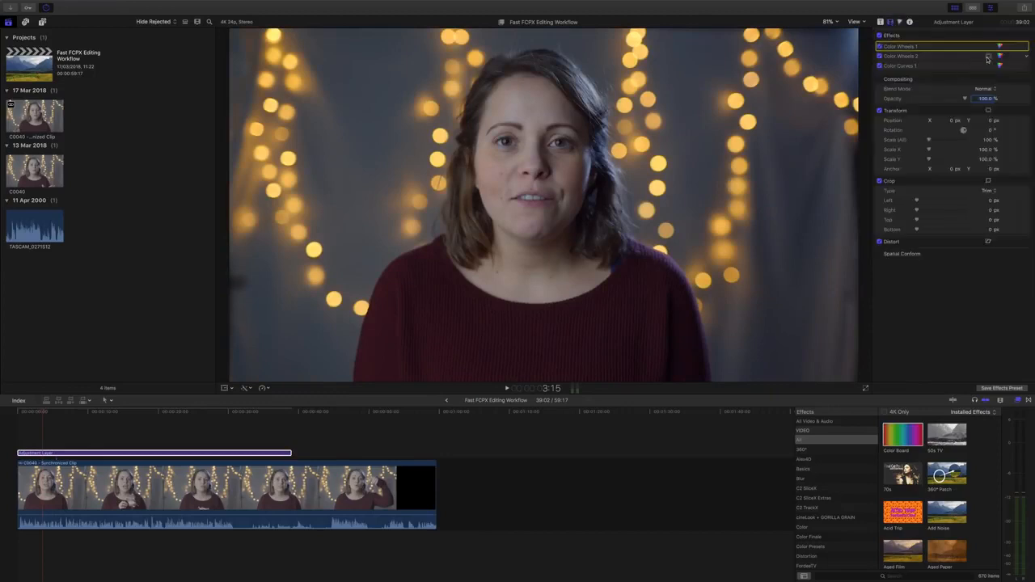
drag(988, 75, 988, 74)
click(880, 37)
click(880, 36)
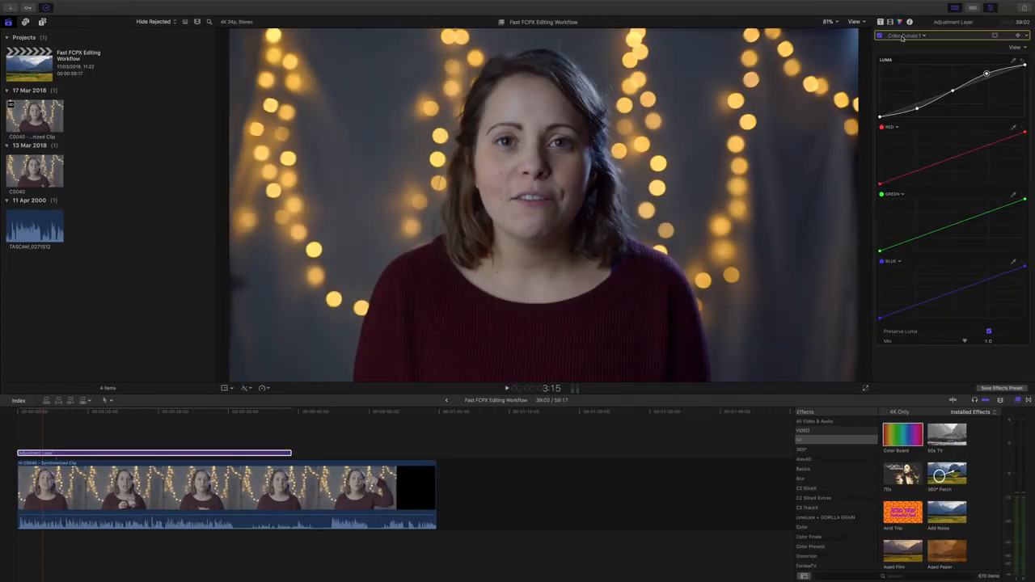
key(super+z)
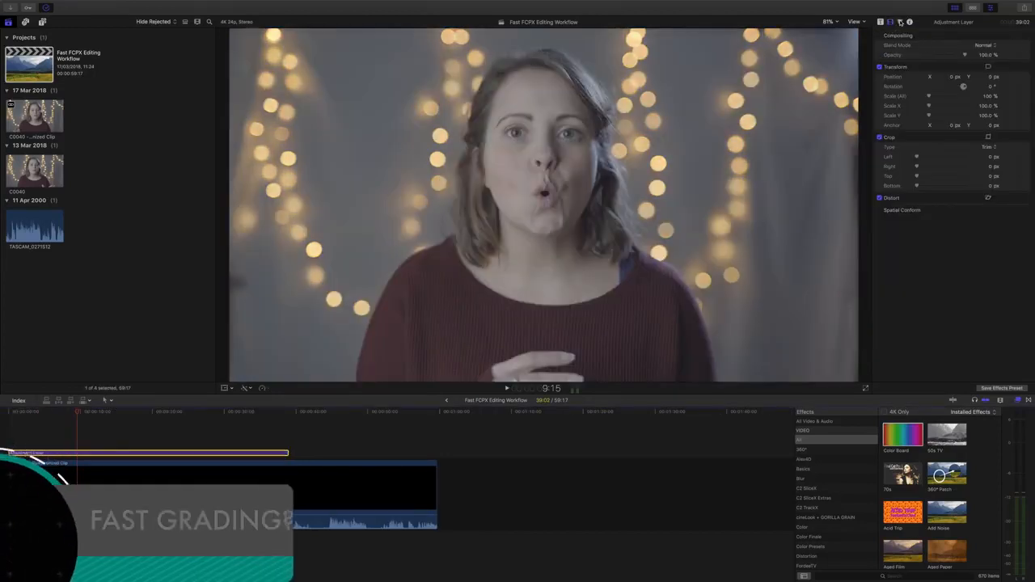
drag(978, 89, 978, 93)
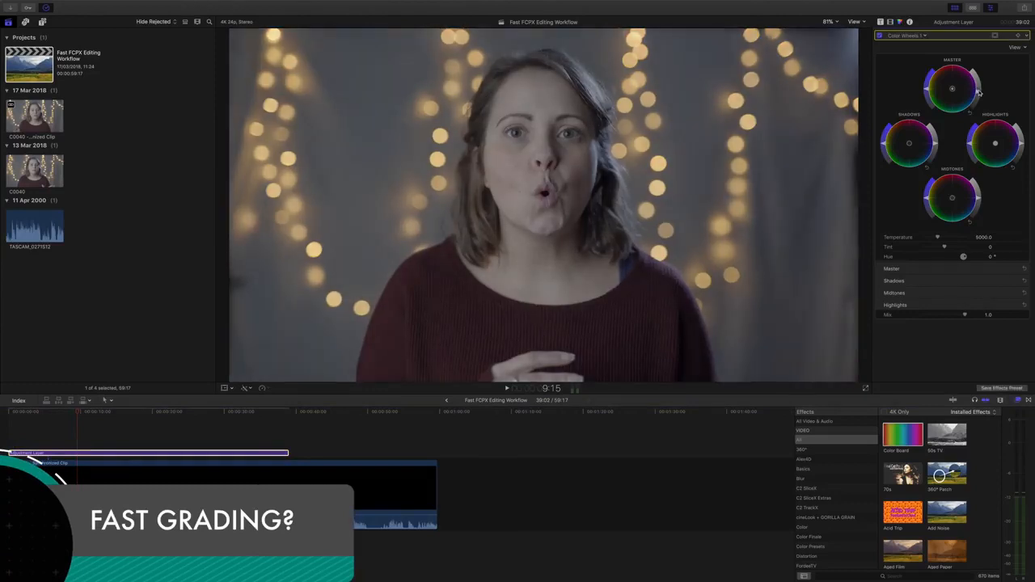
click(920, 37)
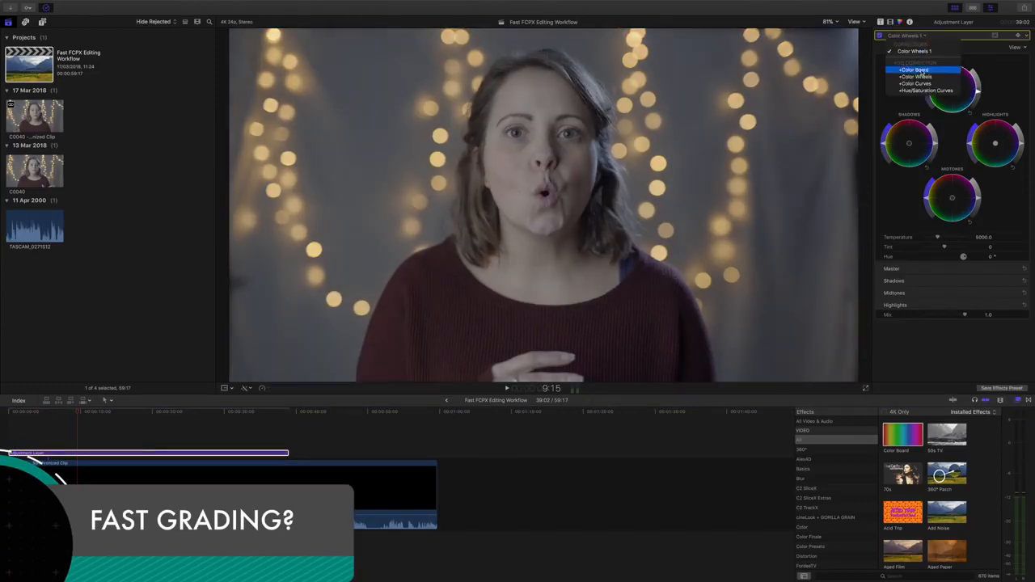
click(917, 47)
click(914, 37)
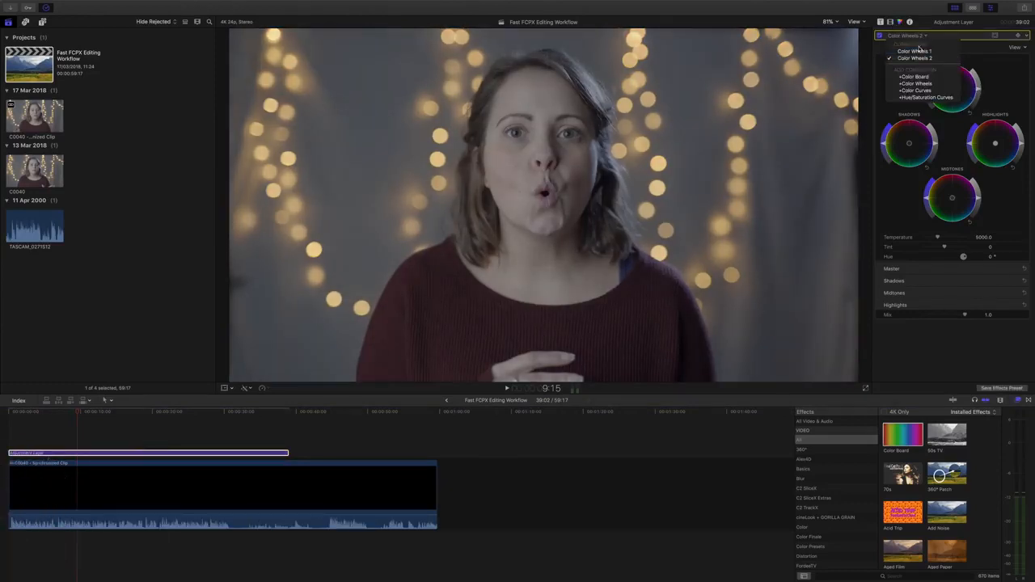
click(922, 91)
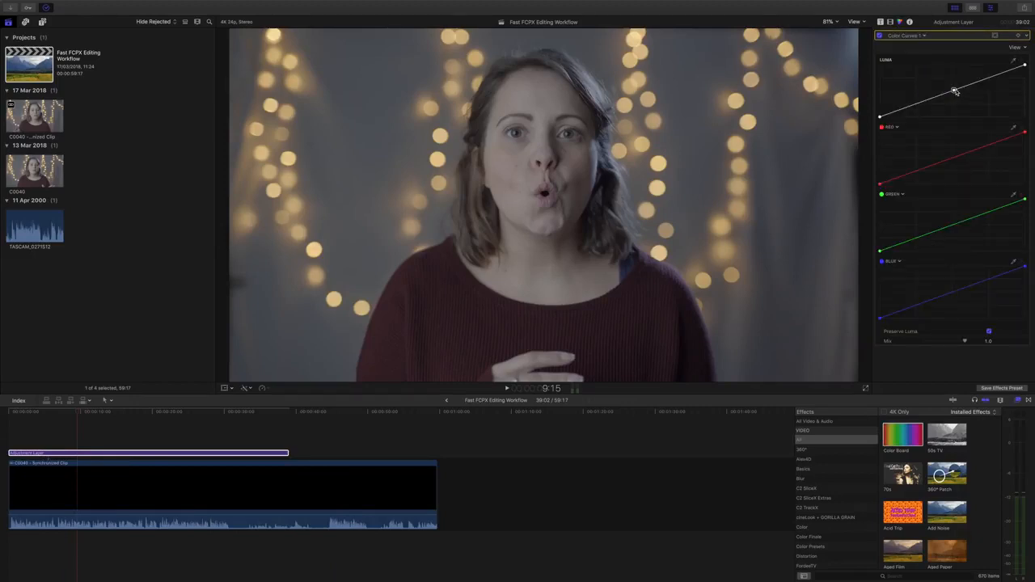
drag(988, 79, 987, 75)
drag(918, 106, 917, 108)
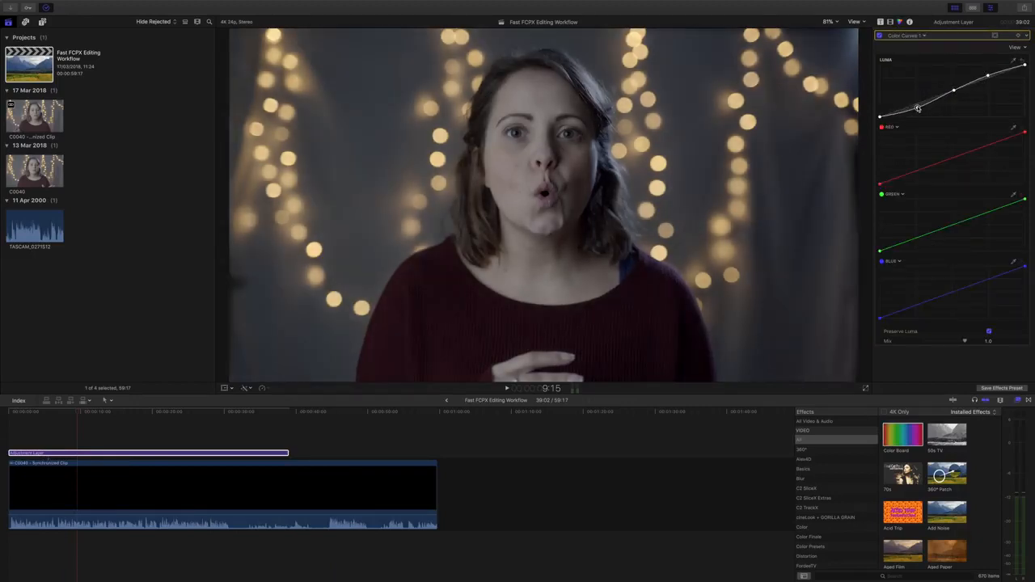
- Brighten the image highlights in the Color Wheels 1 correction
click(891, 23)
click(1000, 48)
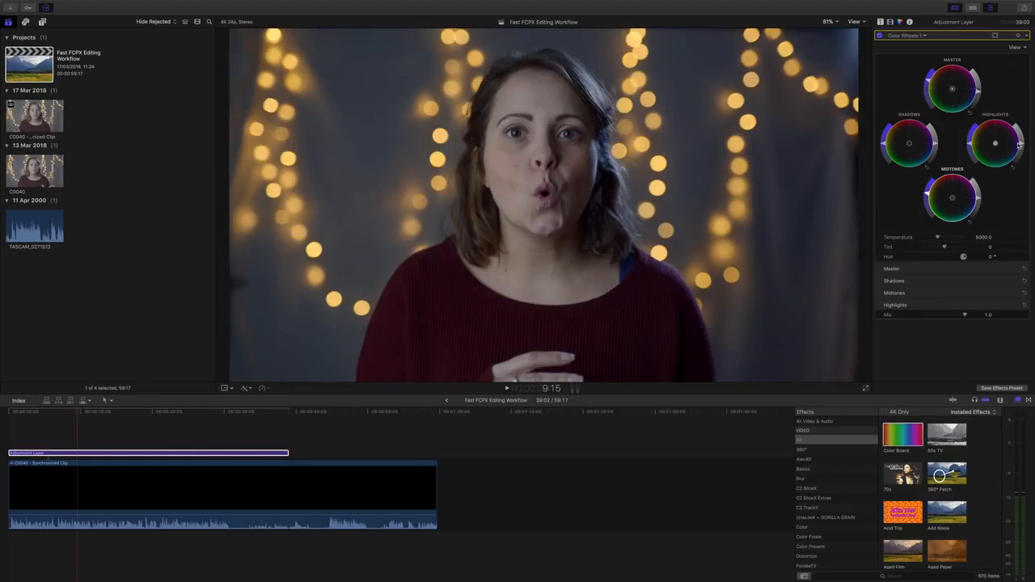
drag(1020, 147, 1022, 141)
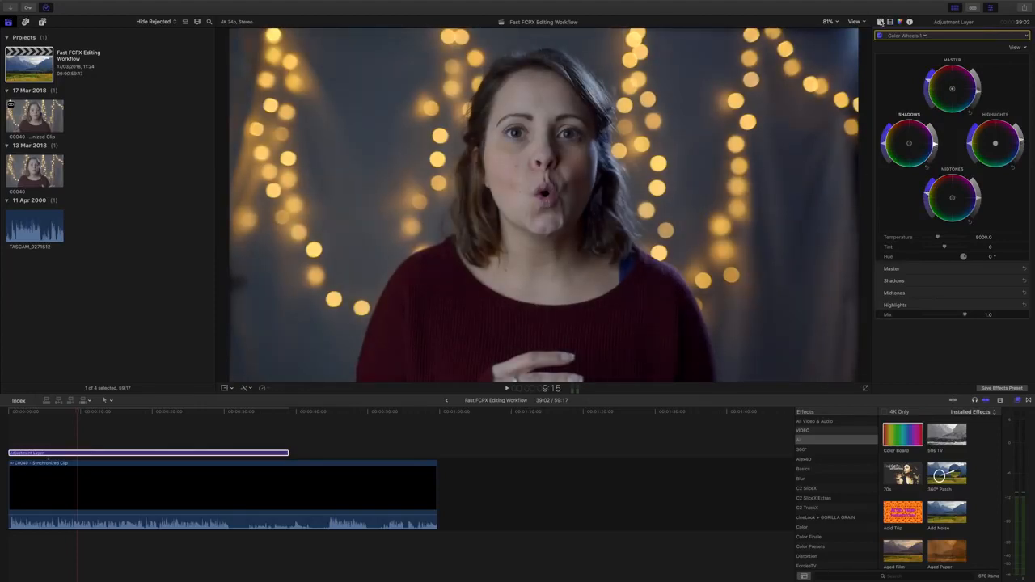
- Delete Color Wheels 1, Color Wheels 2 and Color Curves 1 from the adjustment layer
click(890, 23)
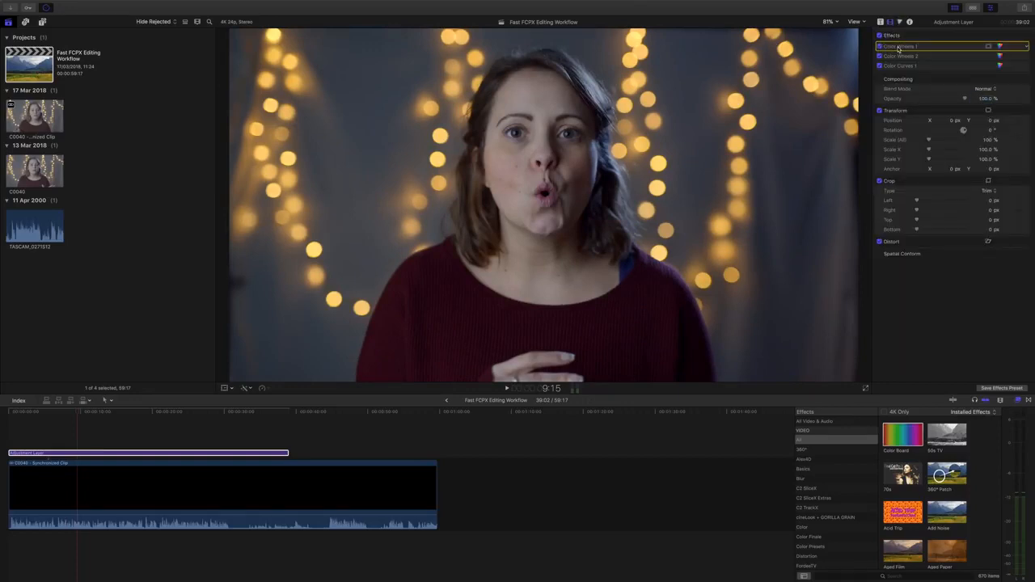
key(Delete)
click(898, 47)
key(Delete)
click(898, 48)
key(Delete)
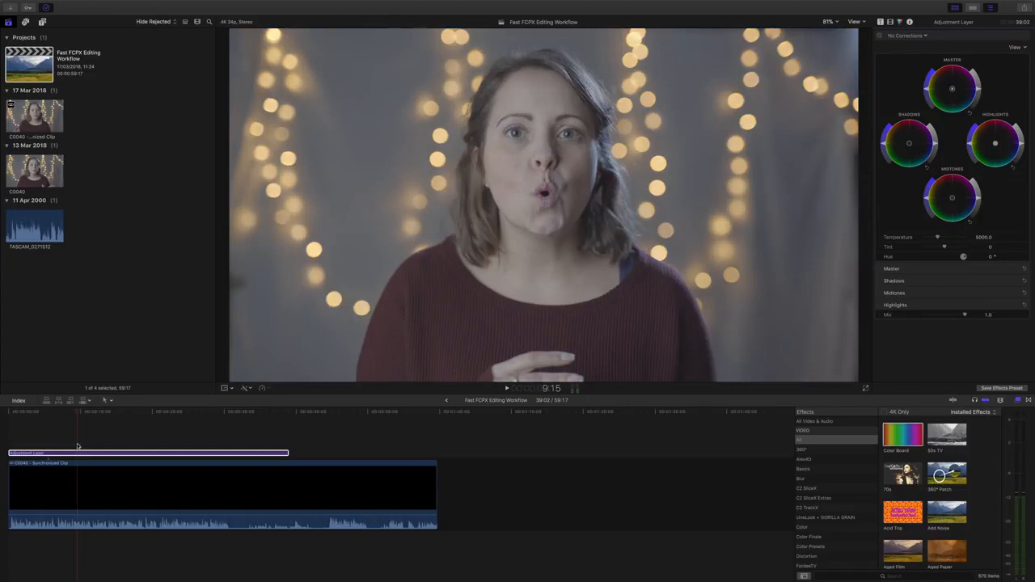
- Paste the saved grade onto the Adjustment Layer with Option+Command+V and toggle its effects to compare
click(99, 455)
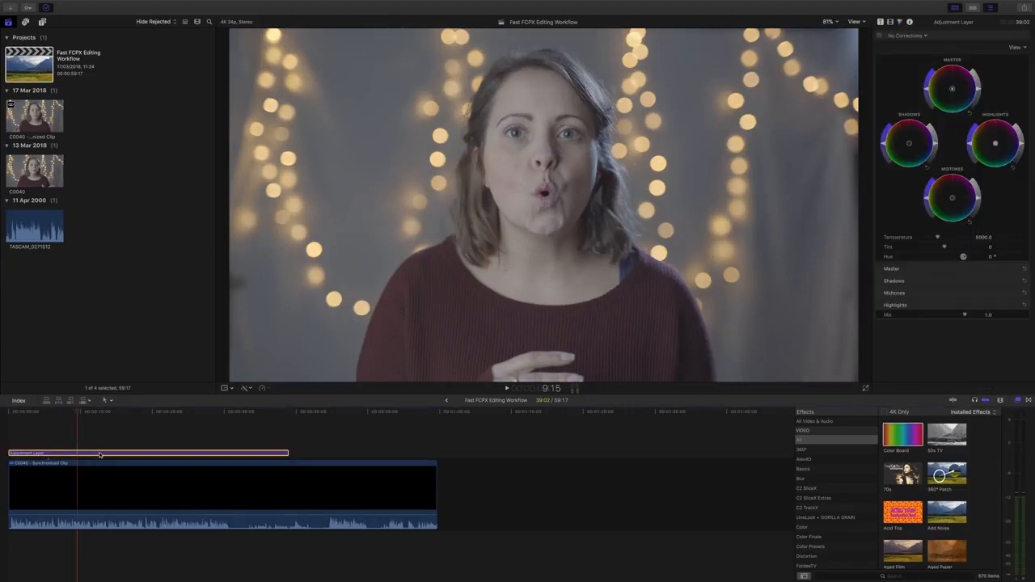
key(alt+super+v)
click(890, 24)
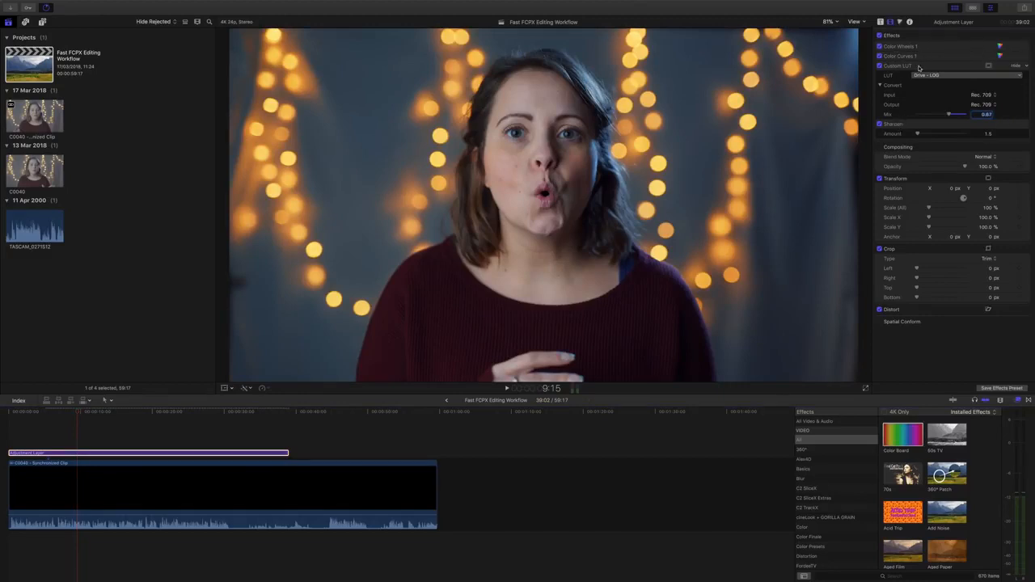
click(880, 36)
click(880, 35)
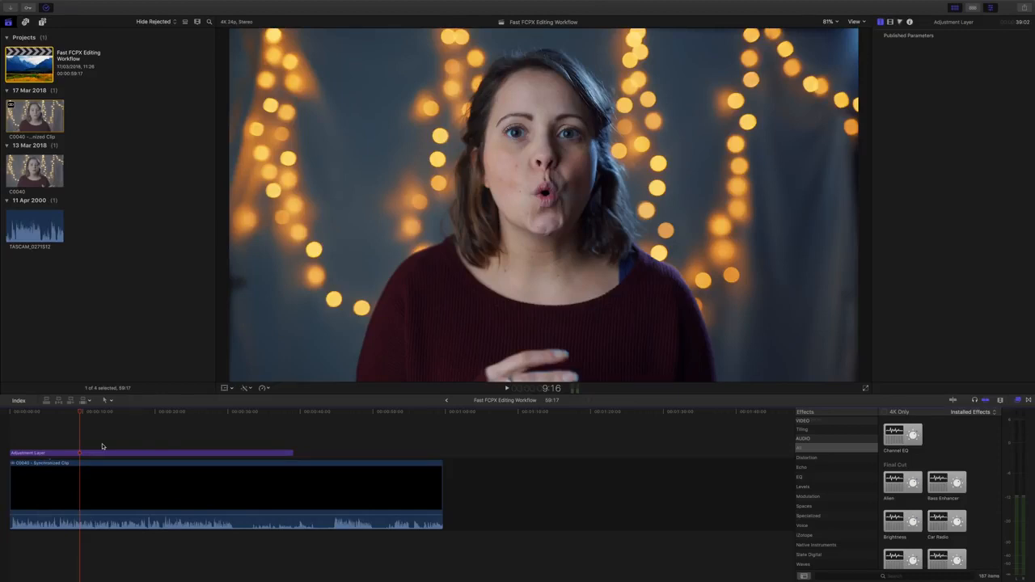
- Apply the Channel EQ effect to the interview's synchronized clip
drag(79, 415, 108, 415)
click(157, 469)
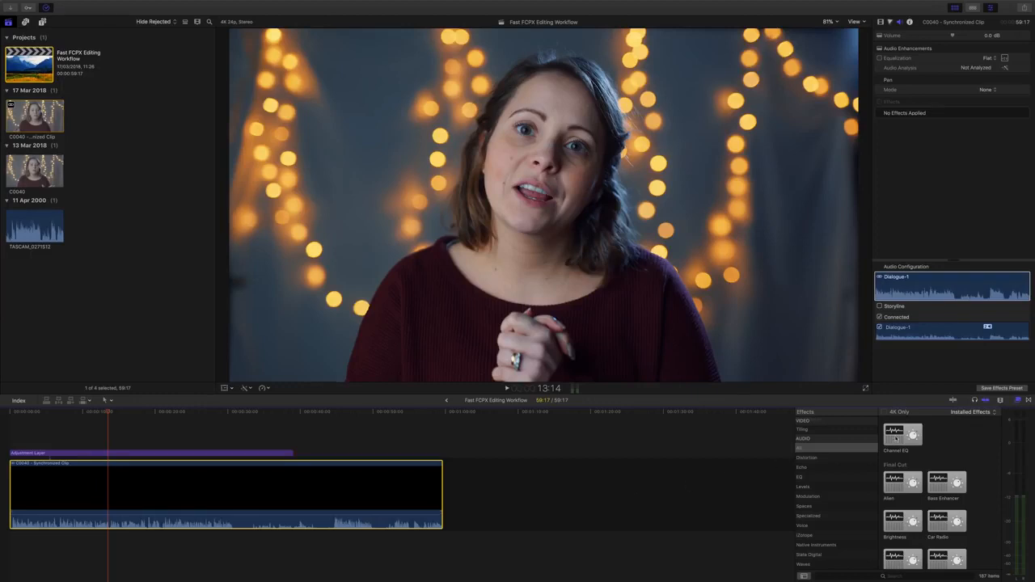
drag(896, 437, 223, 510)
- In Channel EQ, enable low cut, boost 7500 Hz +5 dB, cut 2500 Hz -7 dB, lower 250 Hz
click(997, 112)
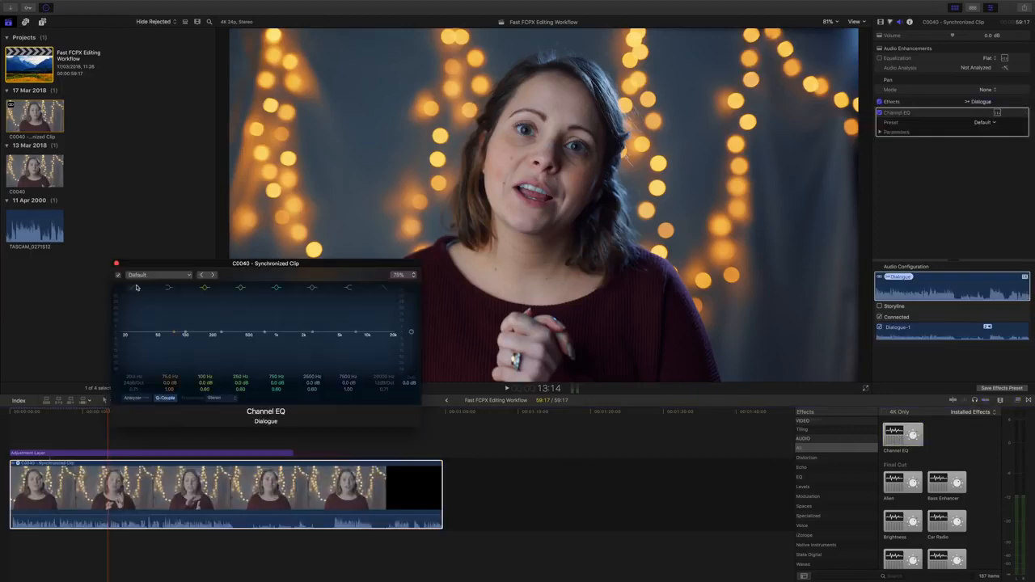
click(136, 287)
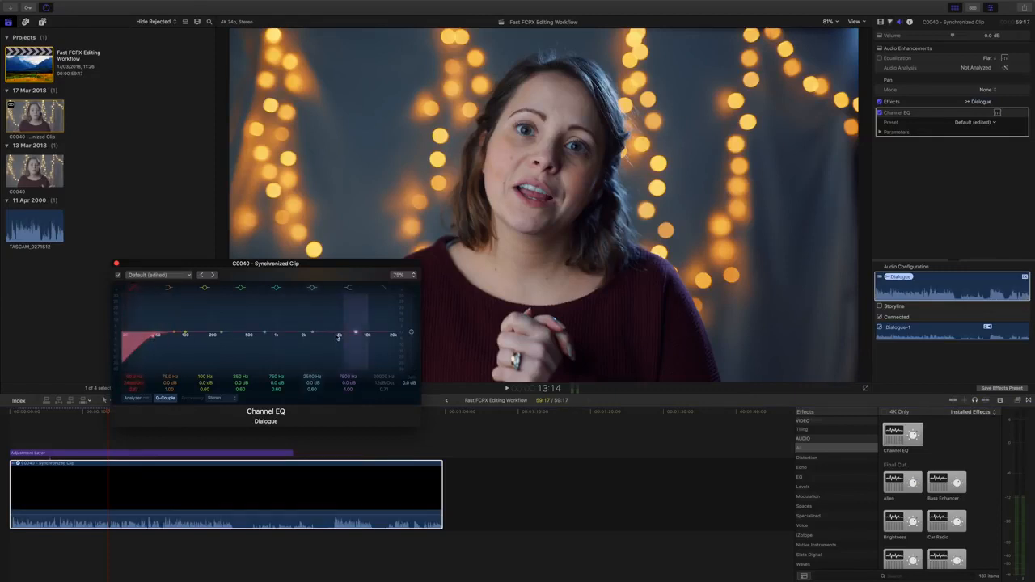
drag(348, 383, 312, 397)
drag(312, 390, 312, 380)
drag(241, 383, 240, 380)
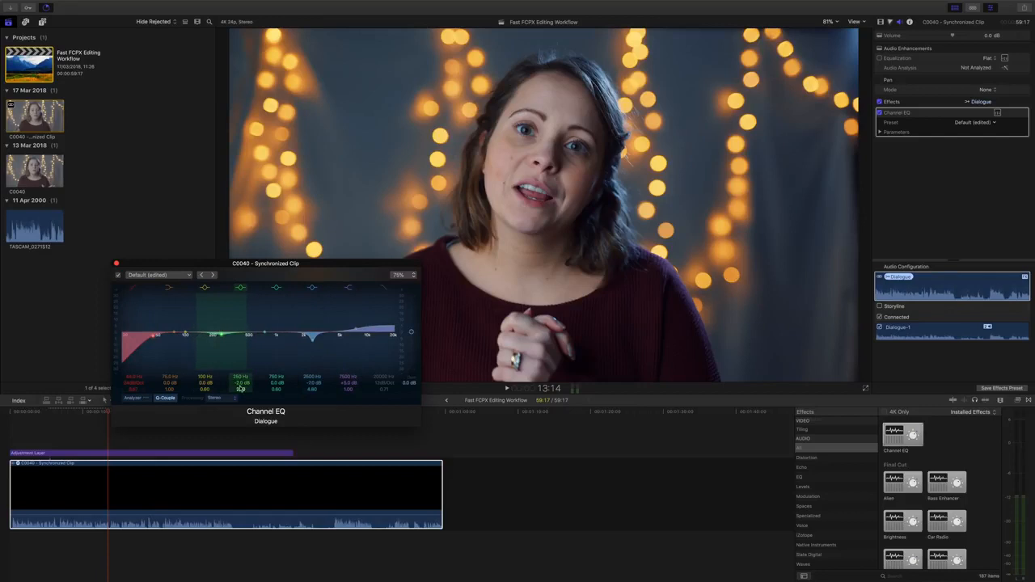
click(117, 263)
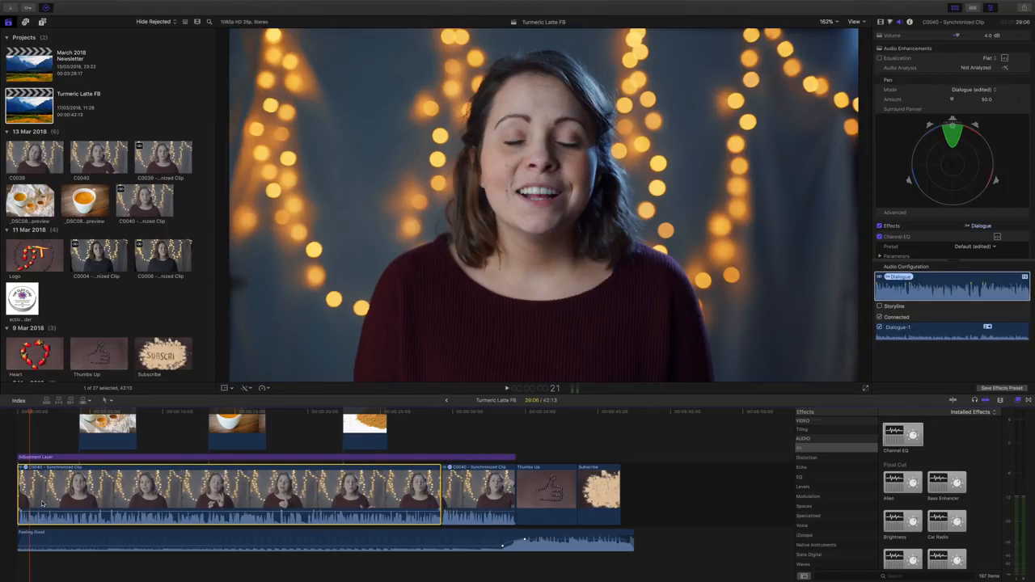
- Paste only the copied clip's audio attributes onto the target clip, excluding all video attributes
key(super+c)
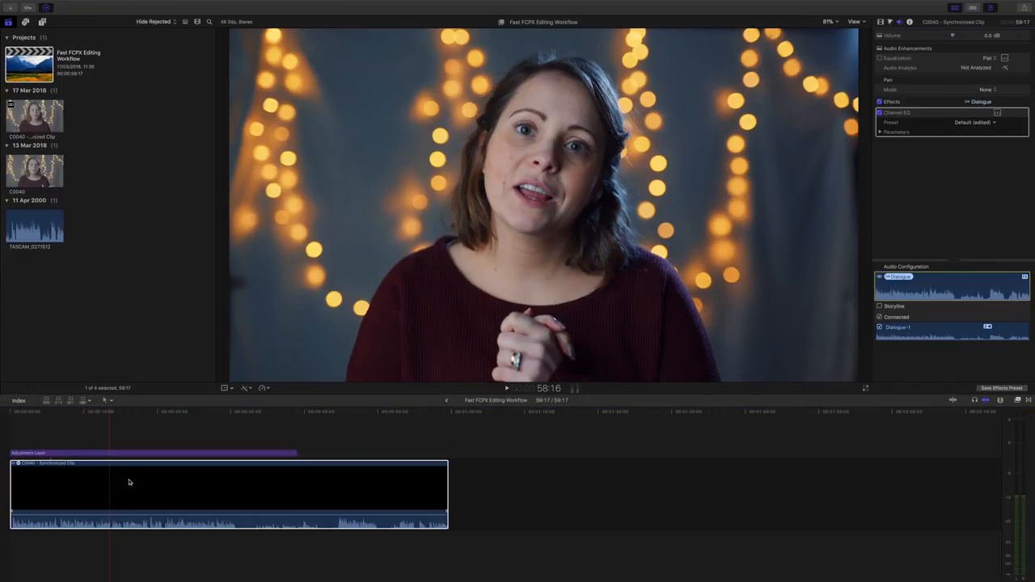
click(236, 476)
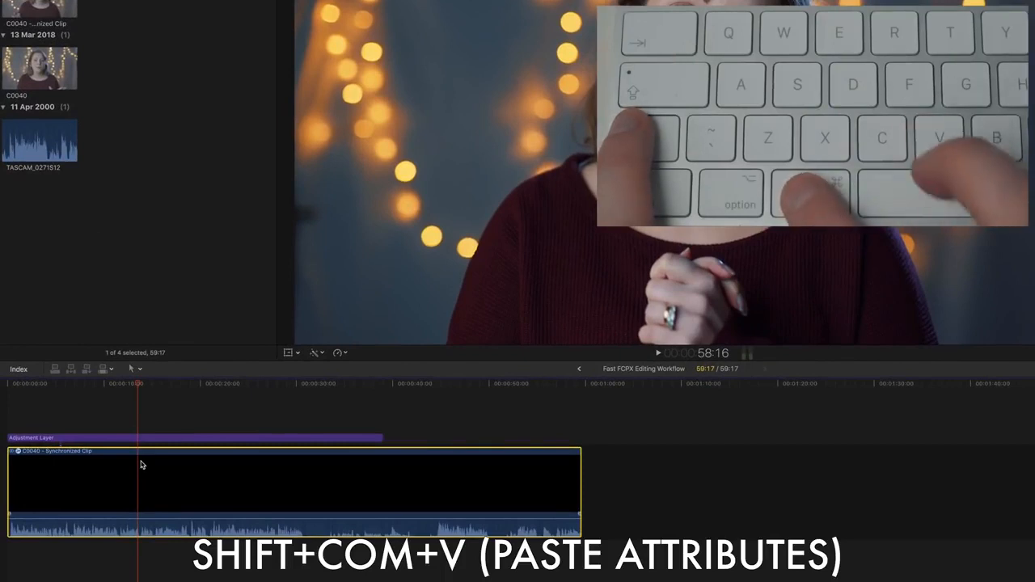
key(shift+super+v)
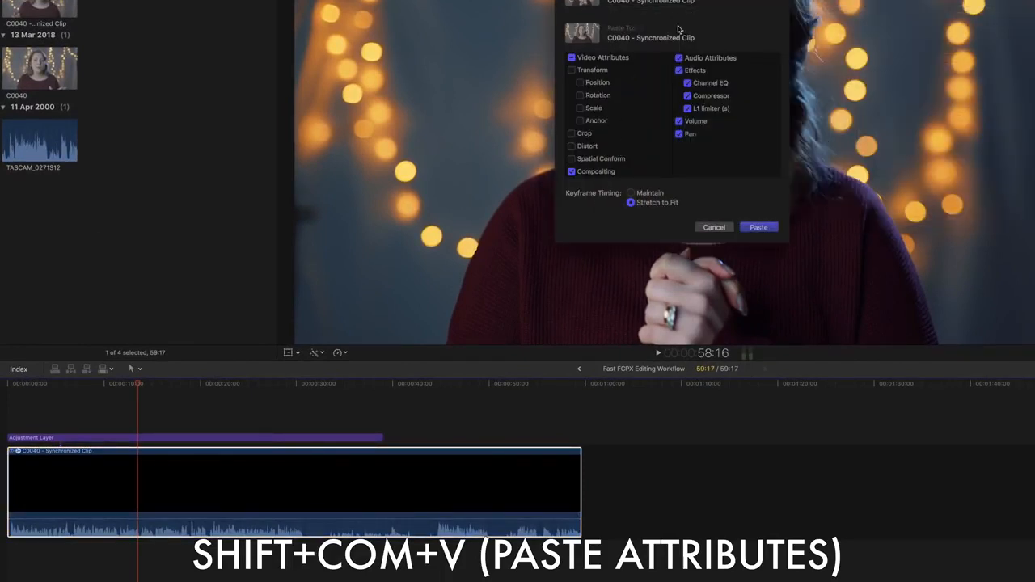
scroll(592, 99, down, 1)
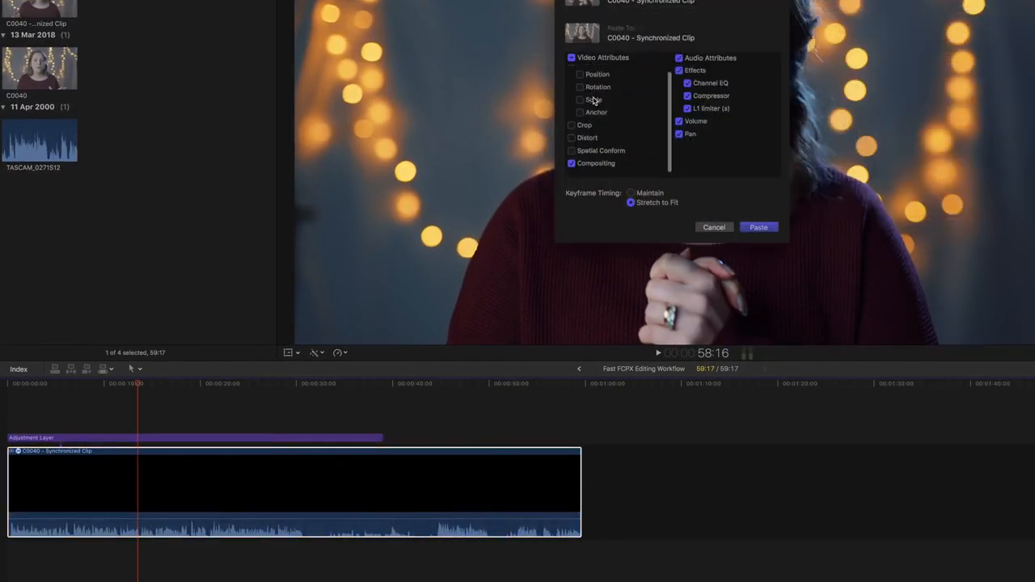
click(571, 58)
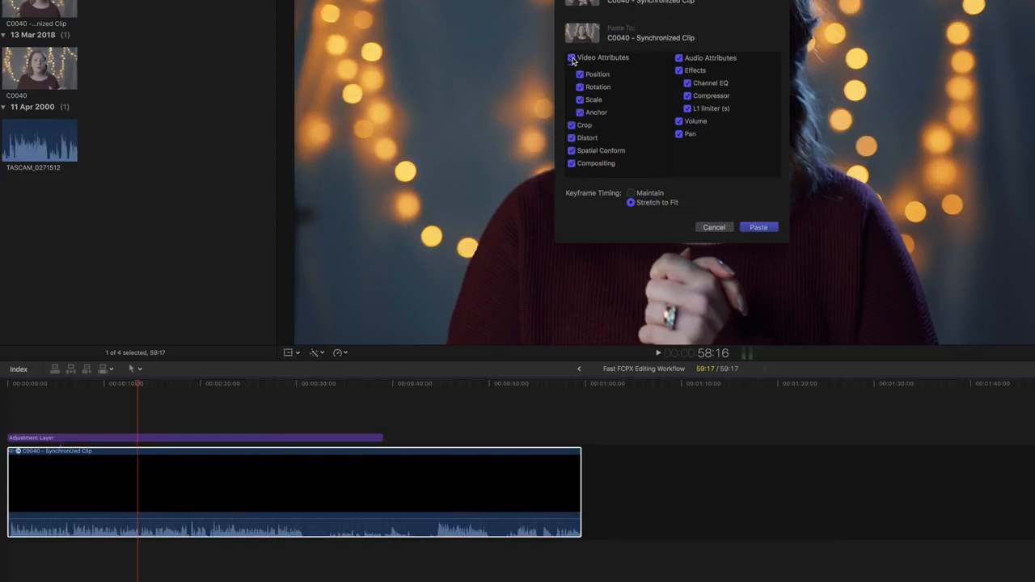
click(571, 58)
scroll(622, 97, up, 1)
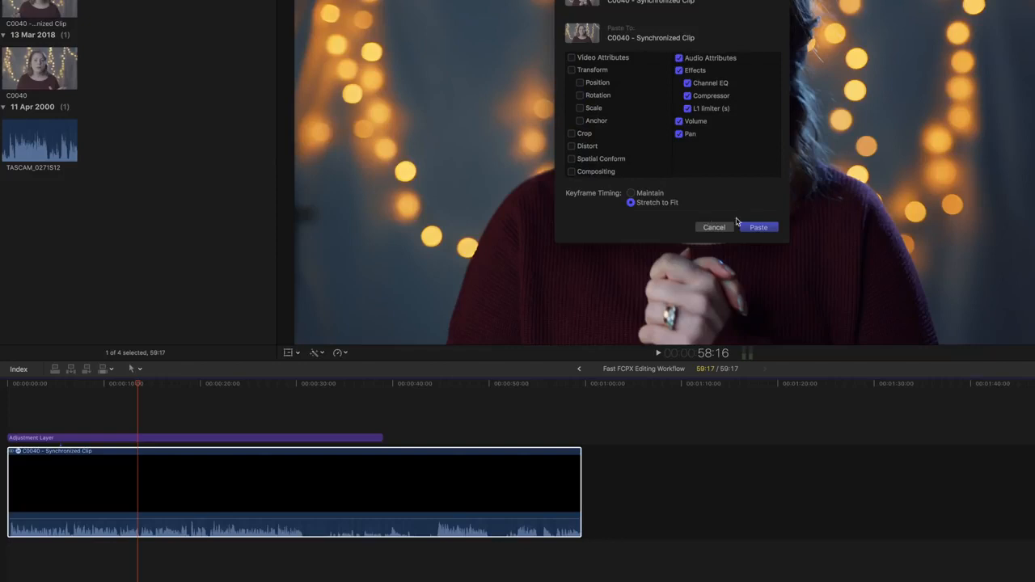
click(760, 227)
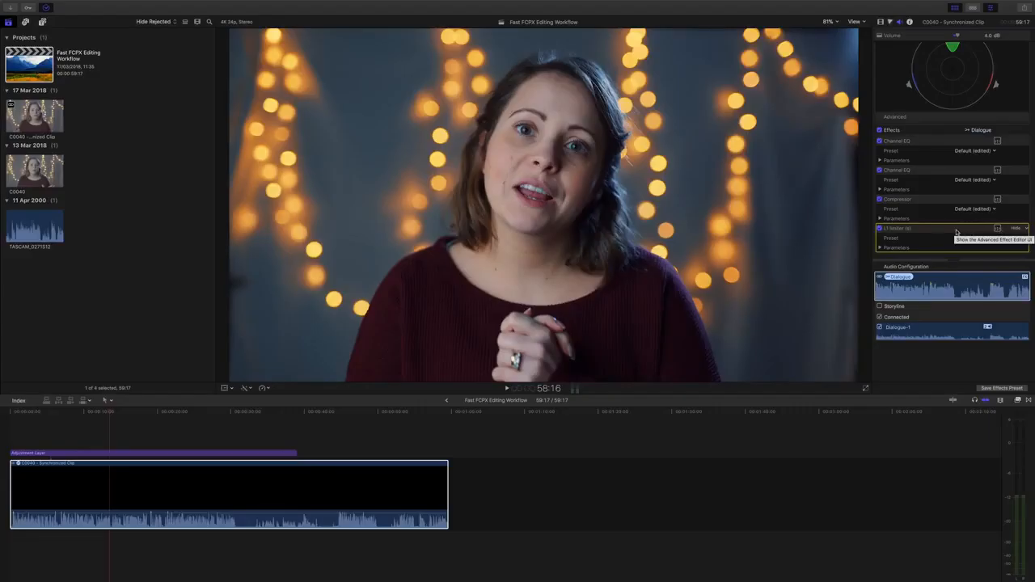
- Review the pasted Channel EQs, Compressor and L1 Limiter in the inspector
click(907, 172)
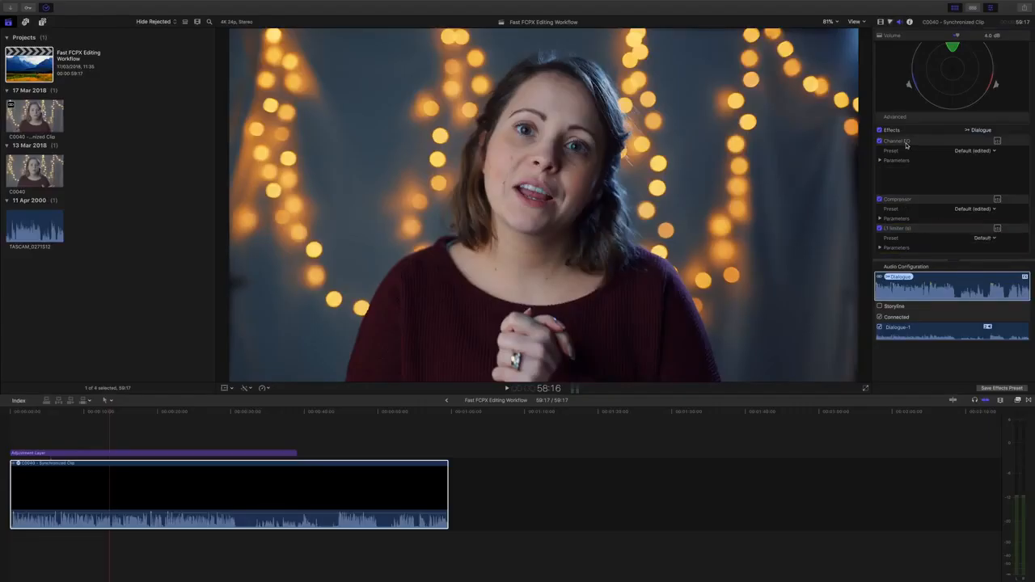
click(908, 147)
click(908, 211)
click(908, 229)
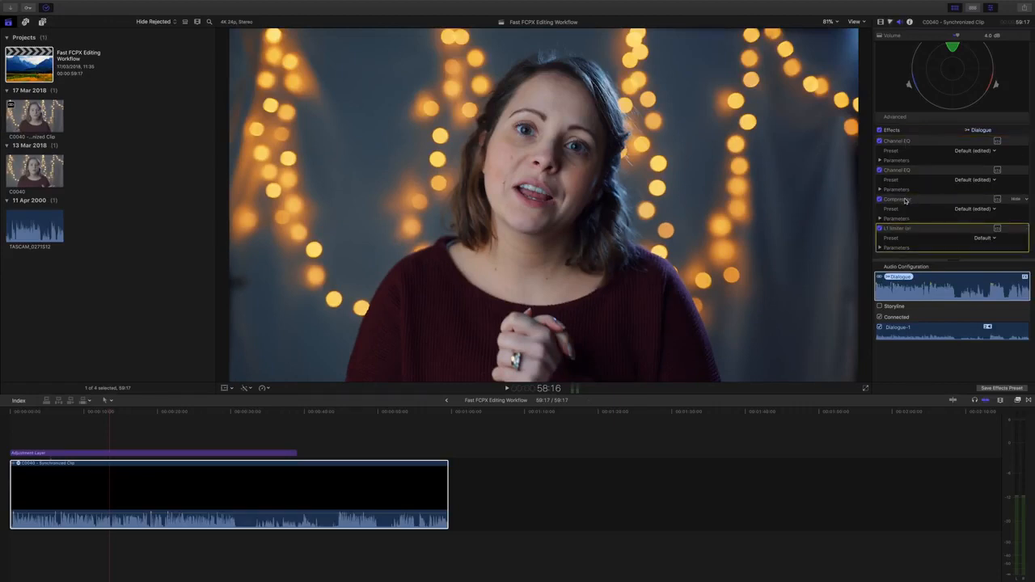
click(906, 200)
click(906, 174)
click(907, 147)
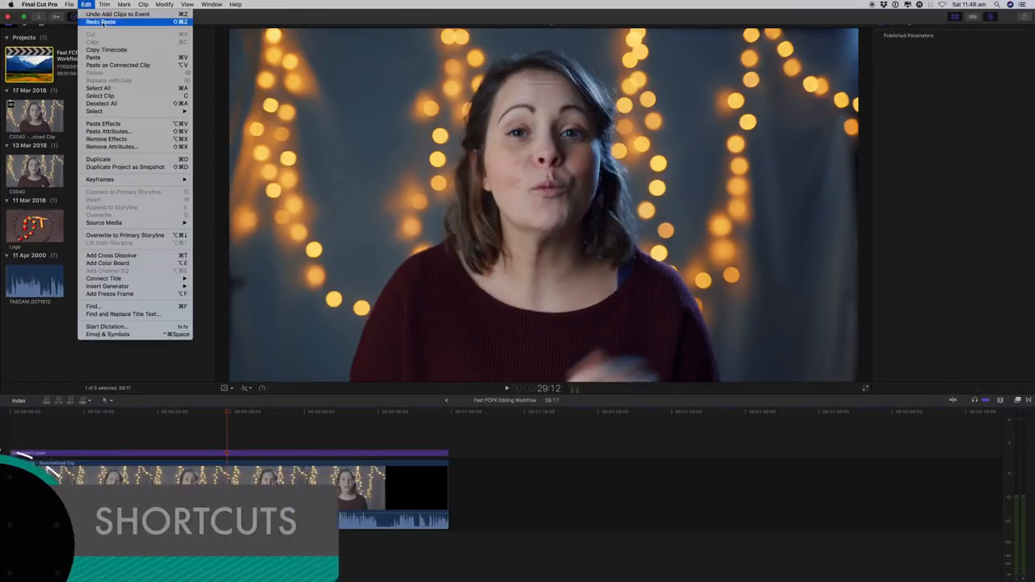
- Redo the Logo paste, then try copying, pasting and cutting the interview clip, undoing each
click(101, 22)
click(232, 414)
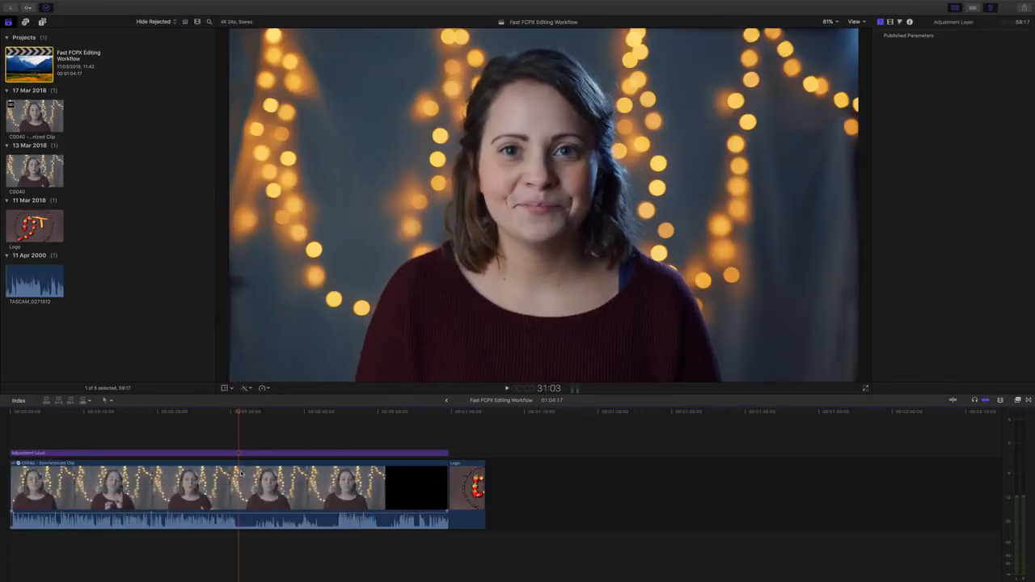
click(241, 474)
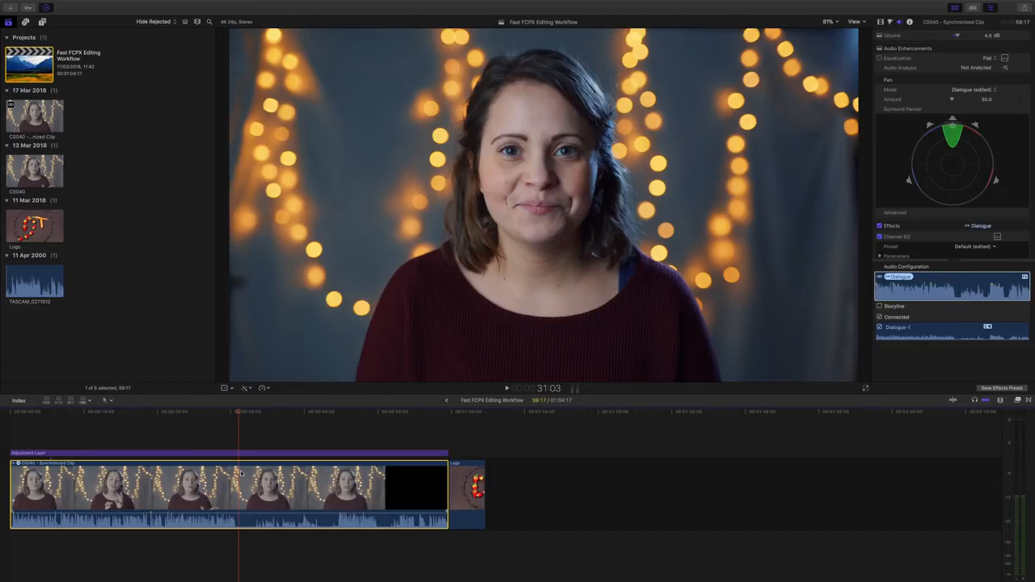
key(super+c)
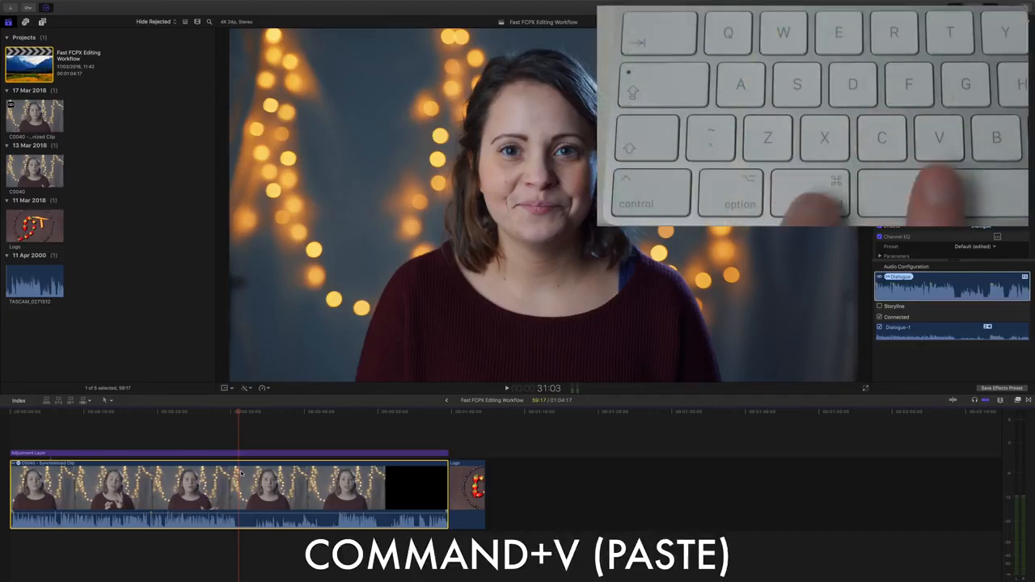
key(super+v)
key(super+z)
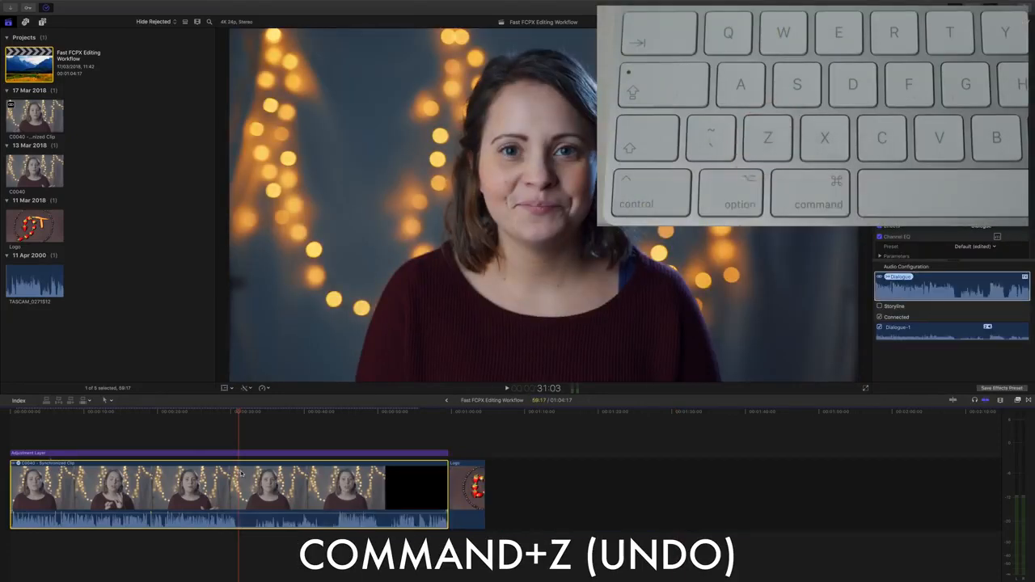
key(super+x)
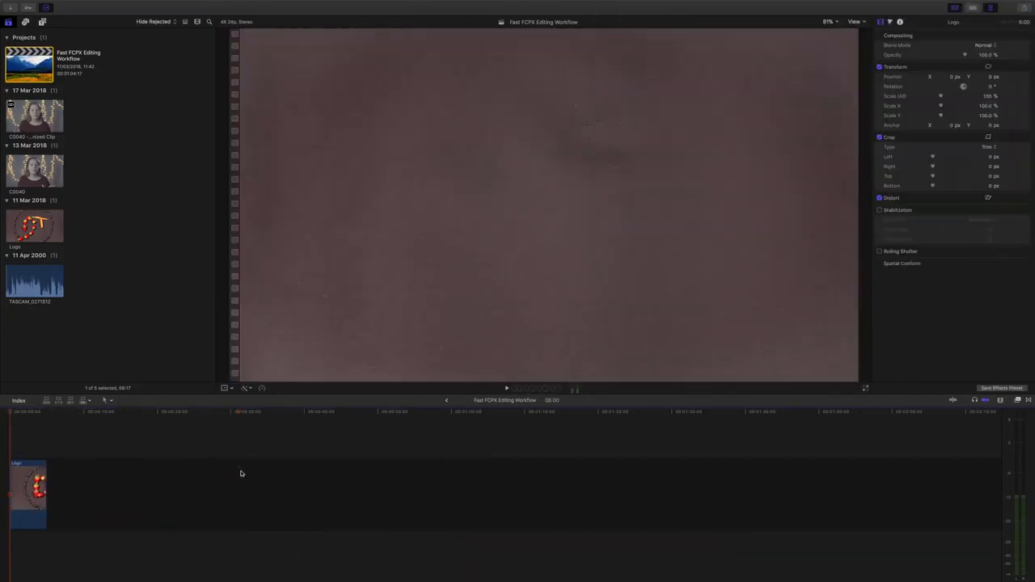
key(super+z)
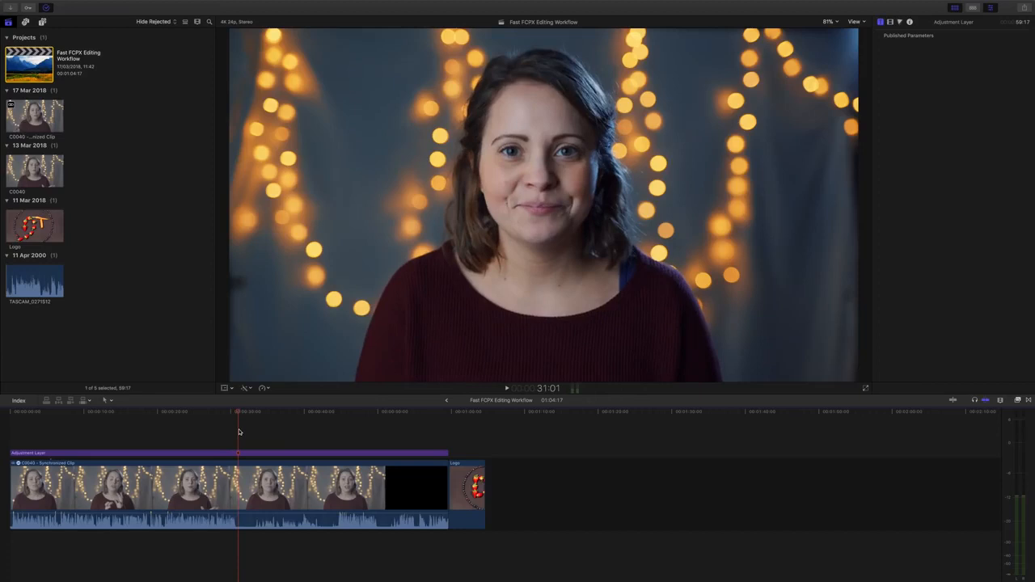
- Blade the interview clip and the adjustment layer above it at the playhead, around 30:22
click(247, 439)
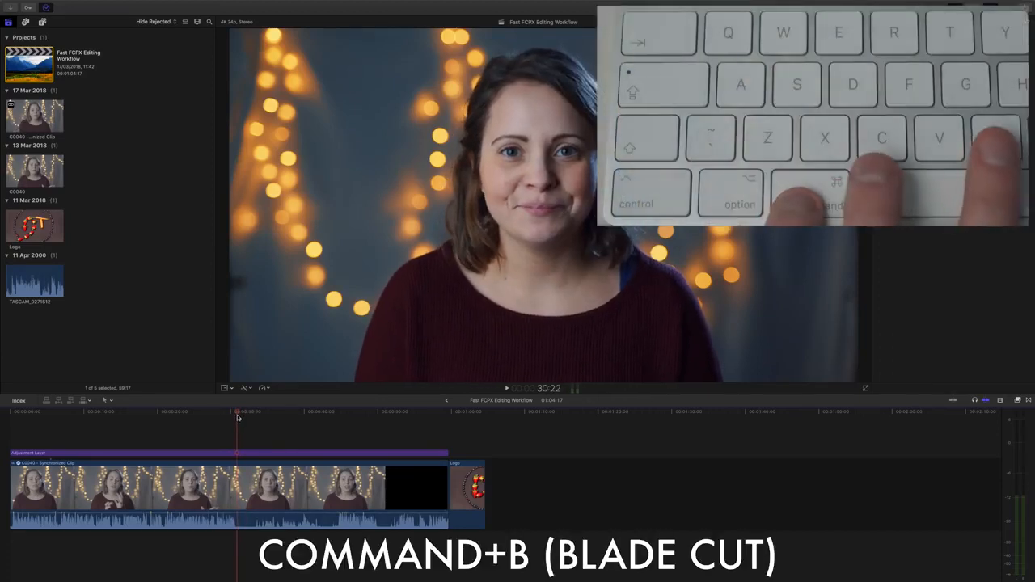
key(super+b)
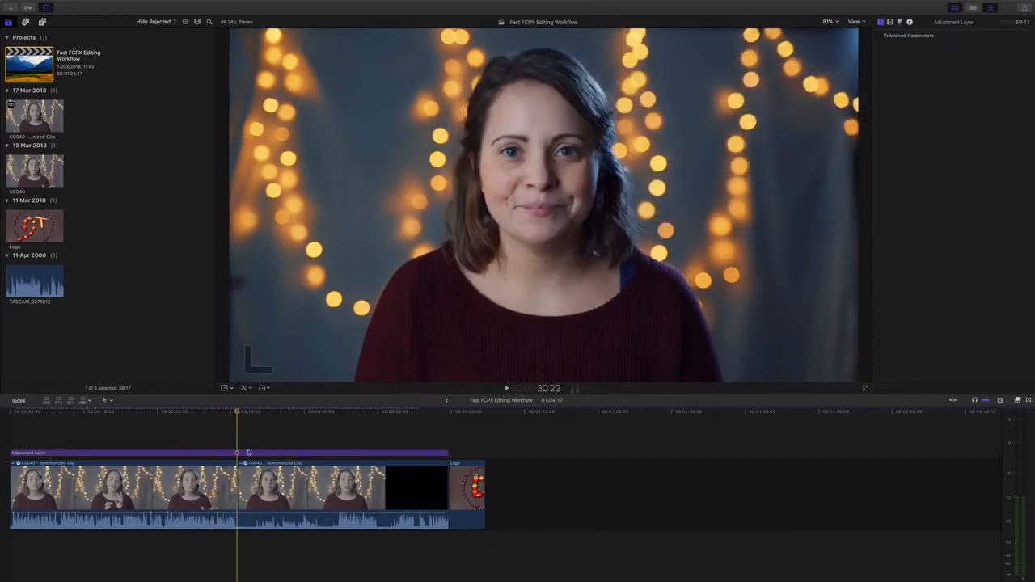
drag(211, 428, 276, 497)
key(super+b)
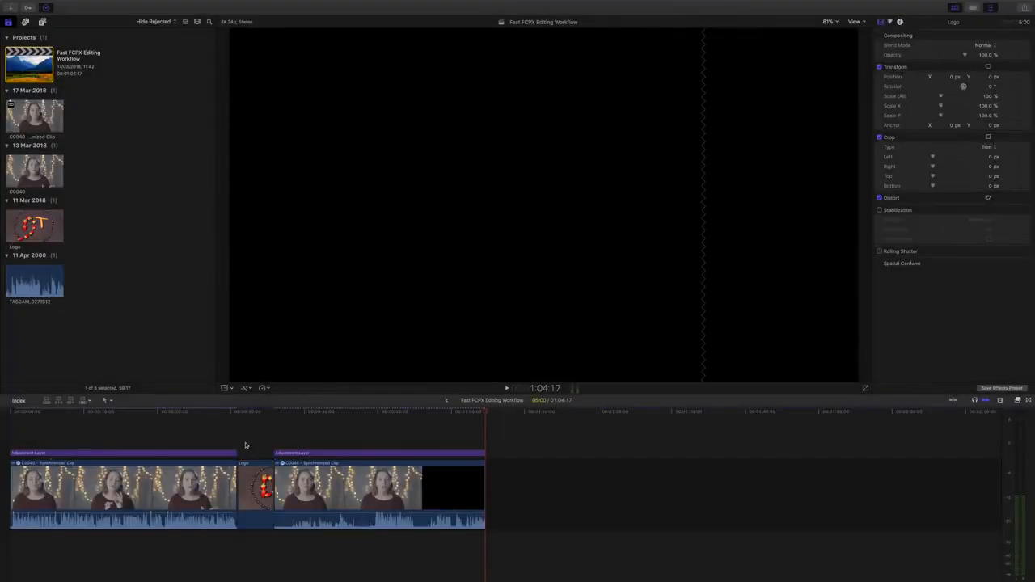
- Lower the first adjustment layer's Master brightness slightly and strip all effects from the second layer
click(245, 445)
drag(246, 415, 270, 427)
click(219, 456)
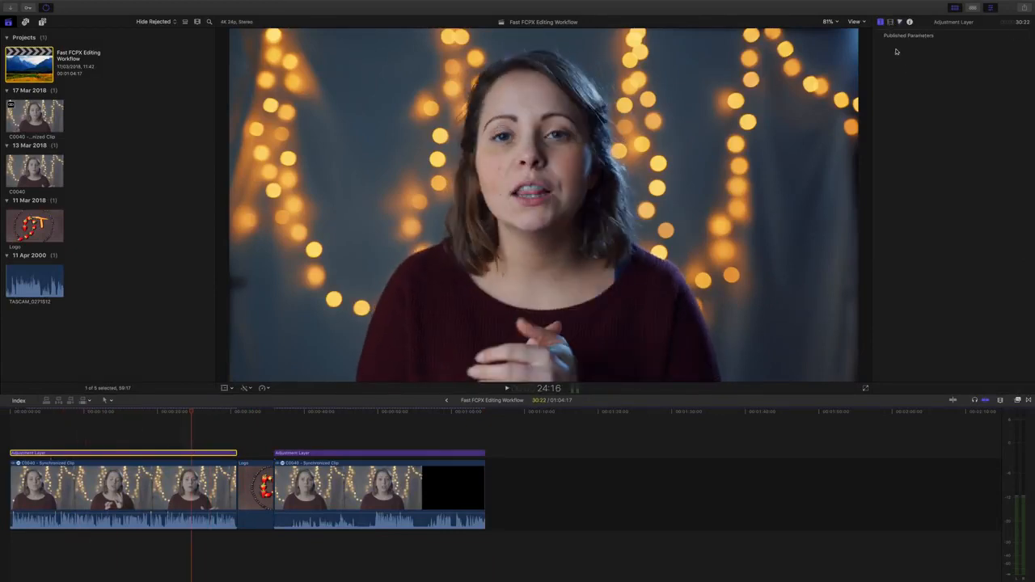
click(890, 22)
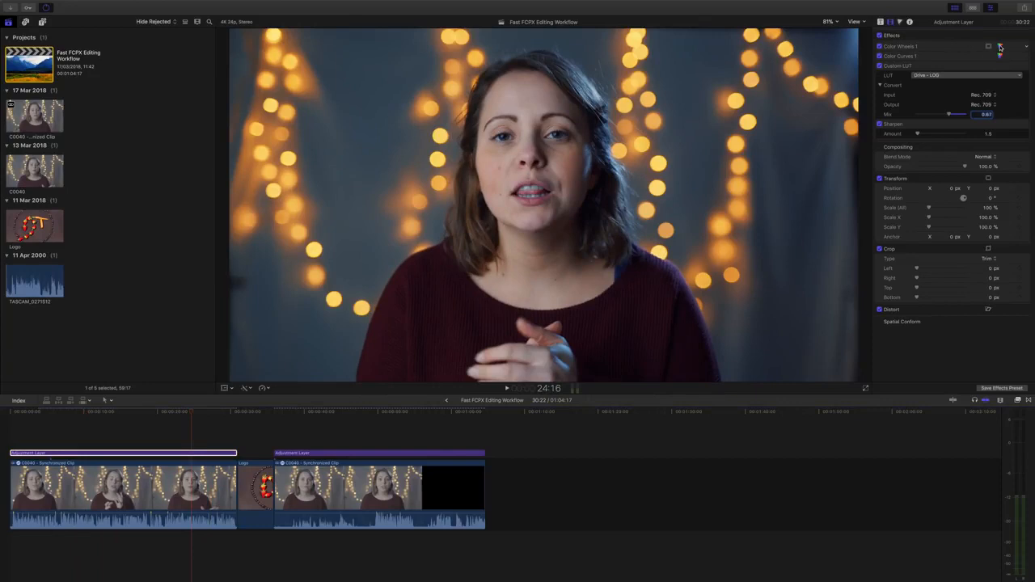
key(super+6)
drag(979, 90, 979, 93)
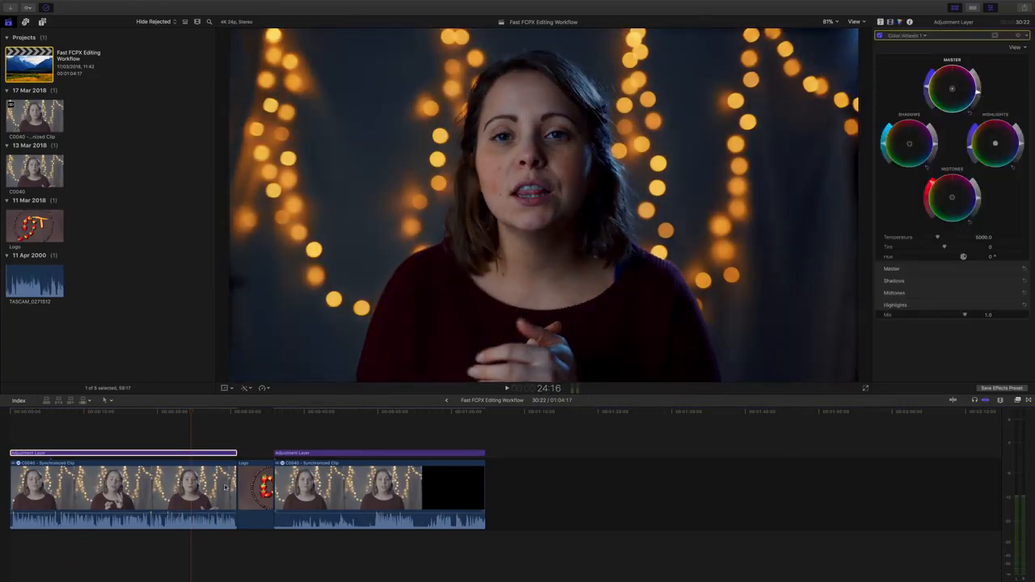
click(299, 454)
key(alt+super+x)
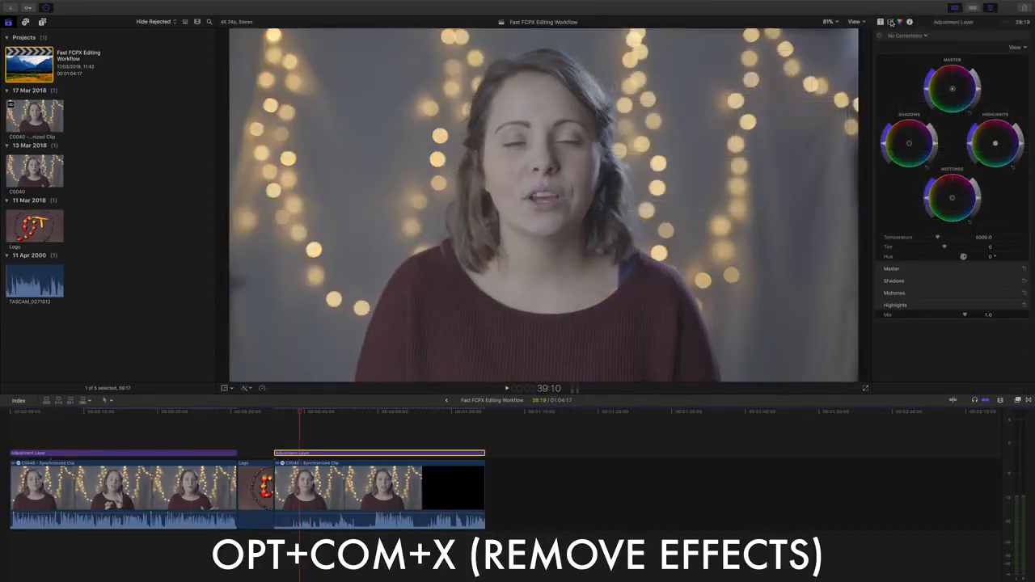
- Copy the first adjustment layer and paste all its effects onto the second layer
click(890, 22)
click(196, 454)
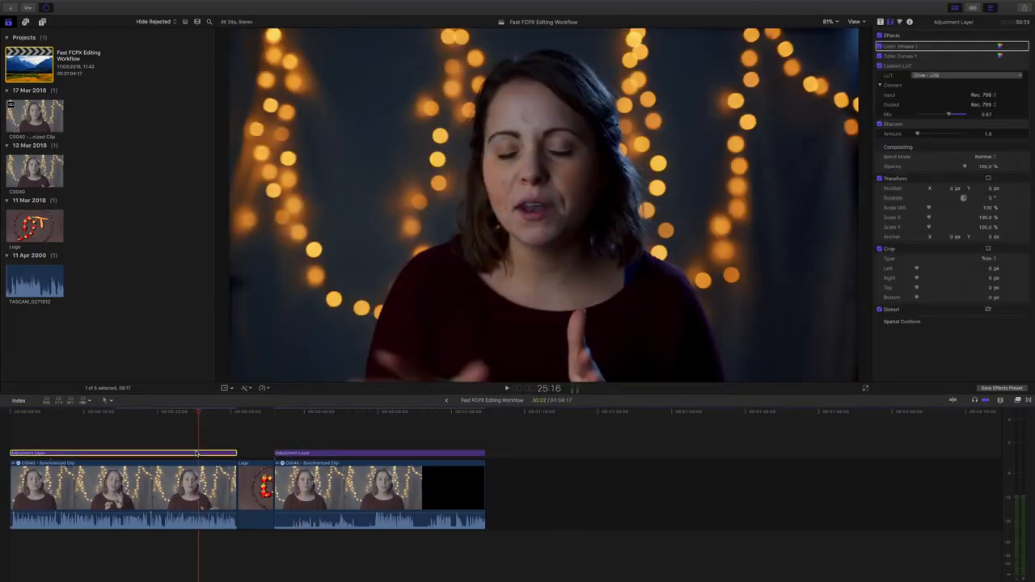
key(super+c)
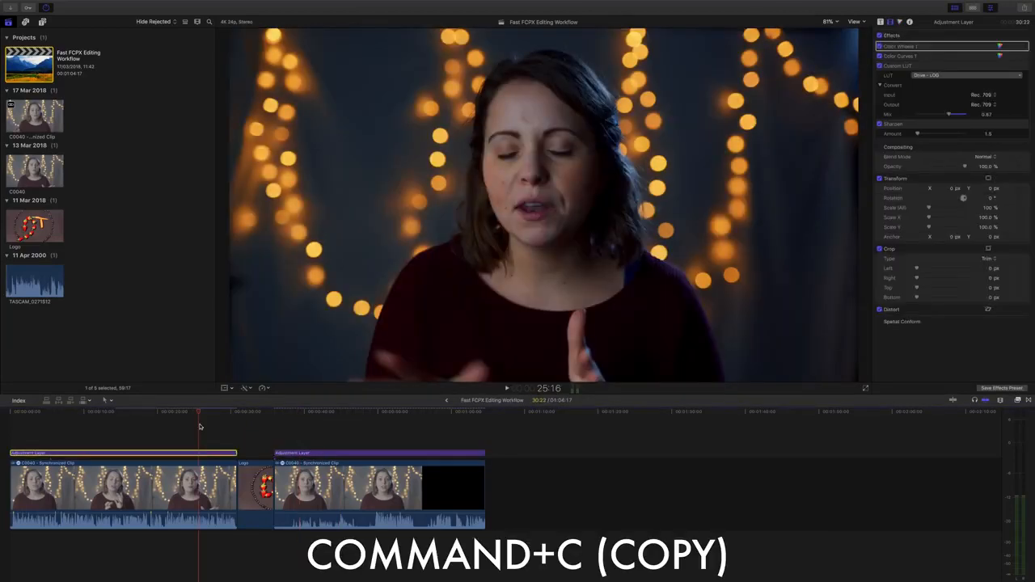
click(312, 412)
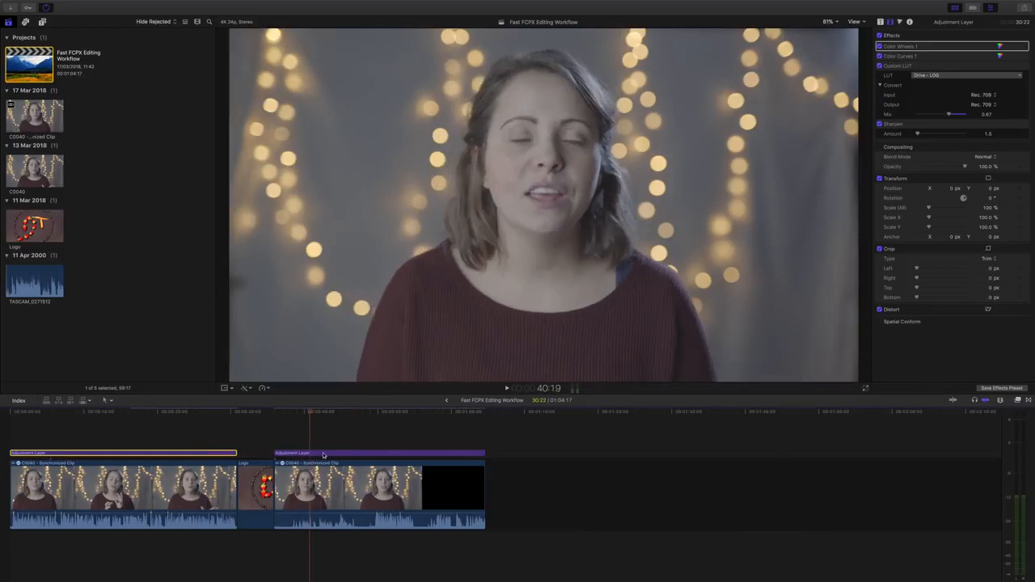
click(323, 453)
key(alt+super+v)
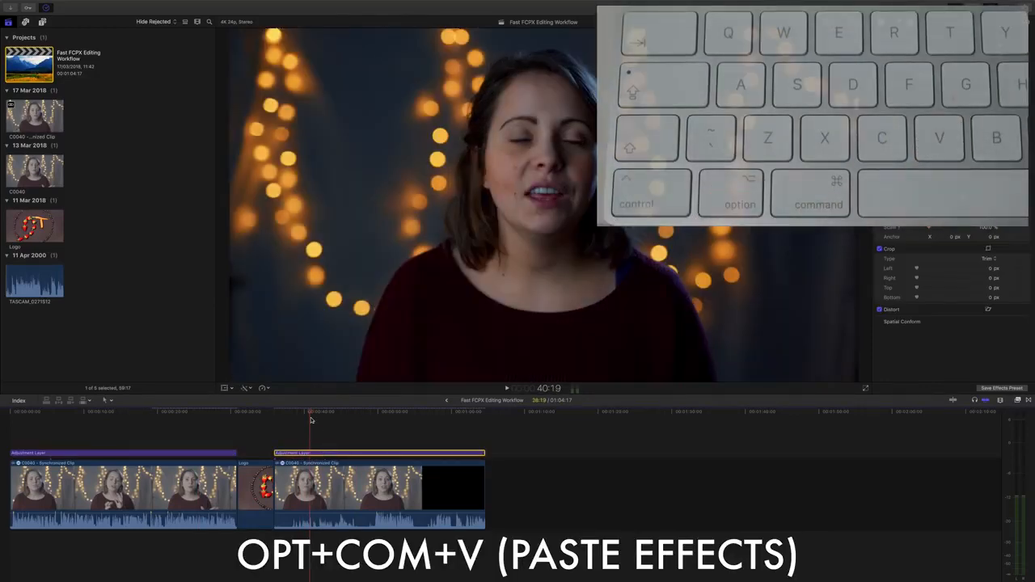
- Review the pasted grade, then remove all pasted effects from the second layer
drag(311, 413, 197, 414)
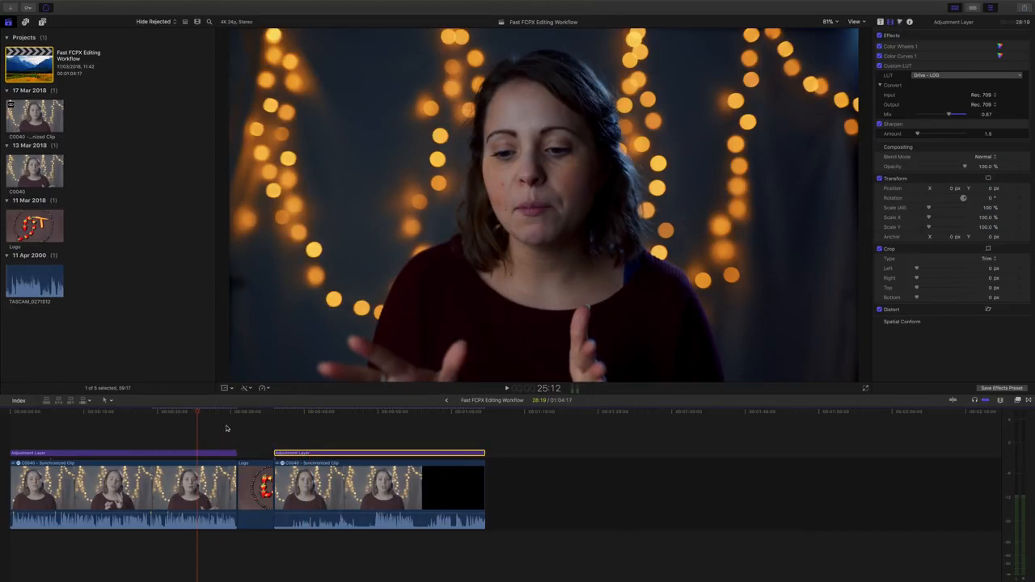
click(298, 414)
drag(298, 413, 296, 422)
click(305, 443)
click(307, 452)
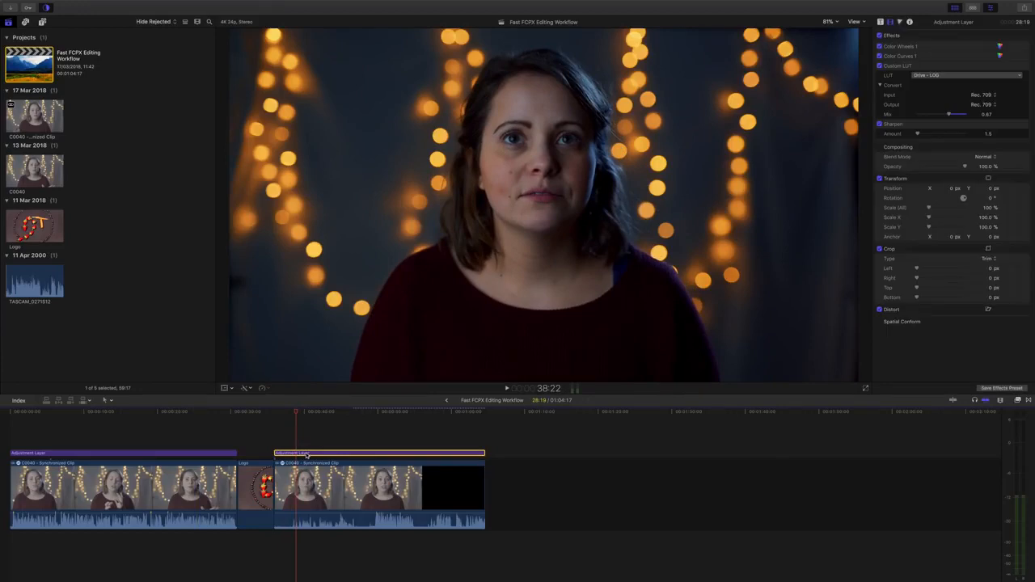
key(alt+super+x)
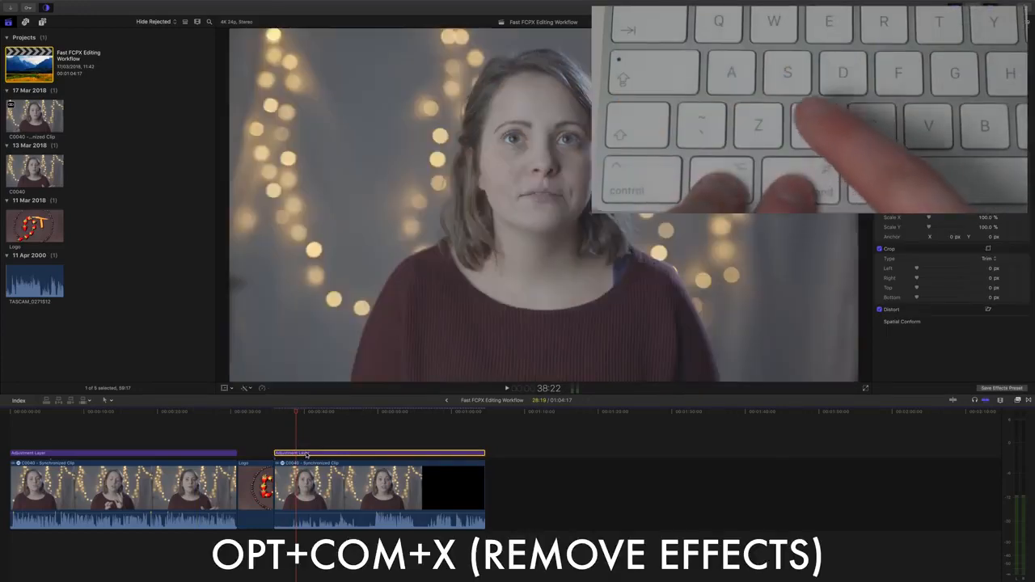
- Paste only the first layer's Custom LUT onto the second, excluding Sharpen, Color Curves 1 and Color Wheels 1
click(207, 455)
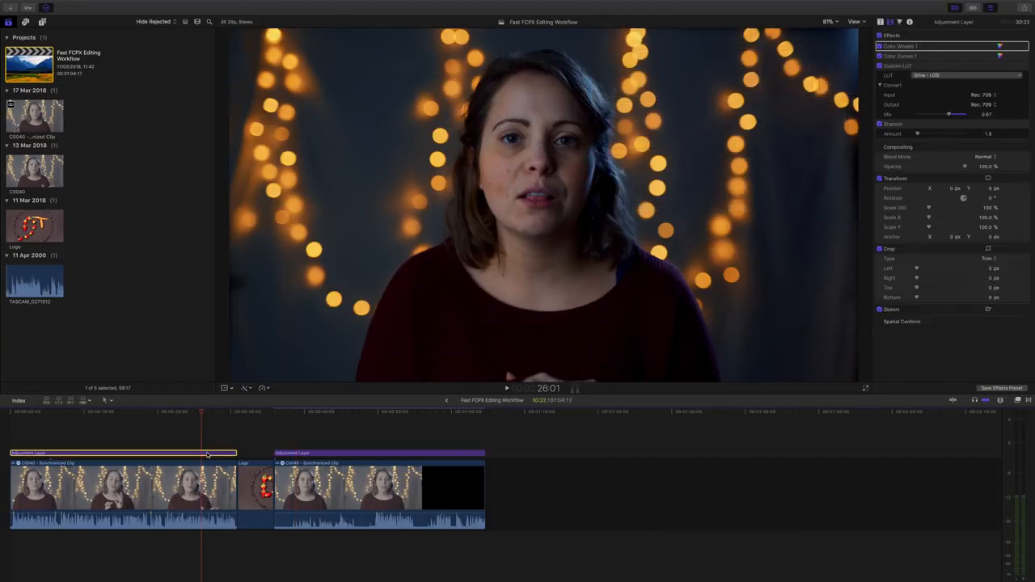
key(super+c)
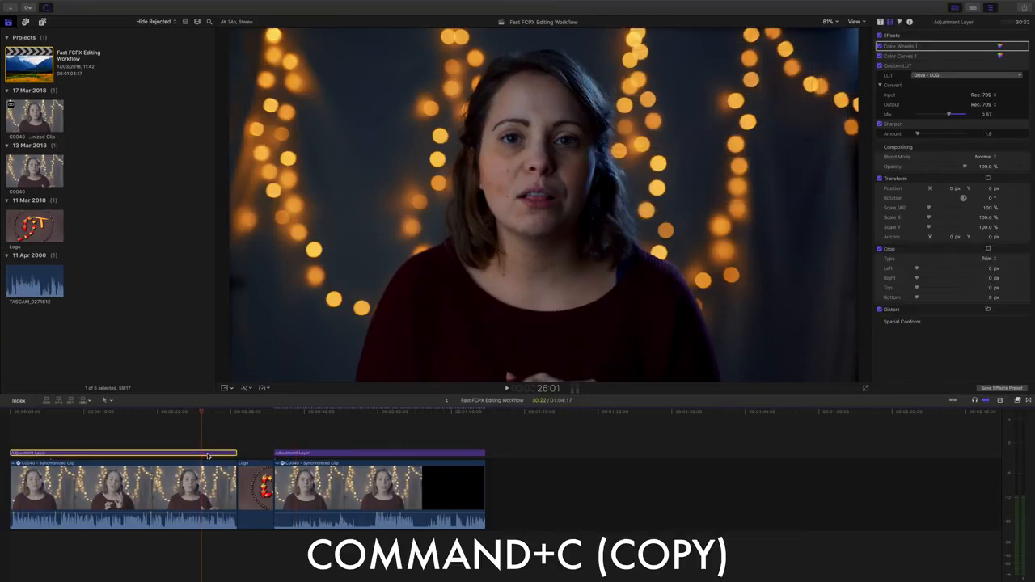
click(301, 455)
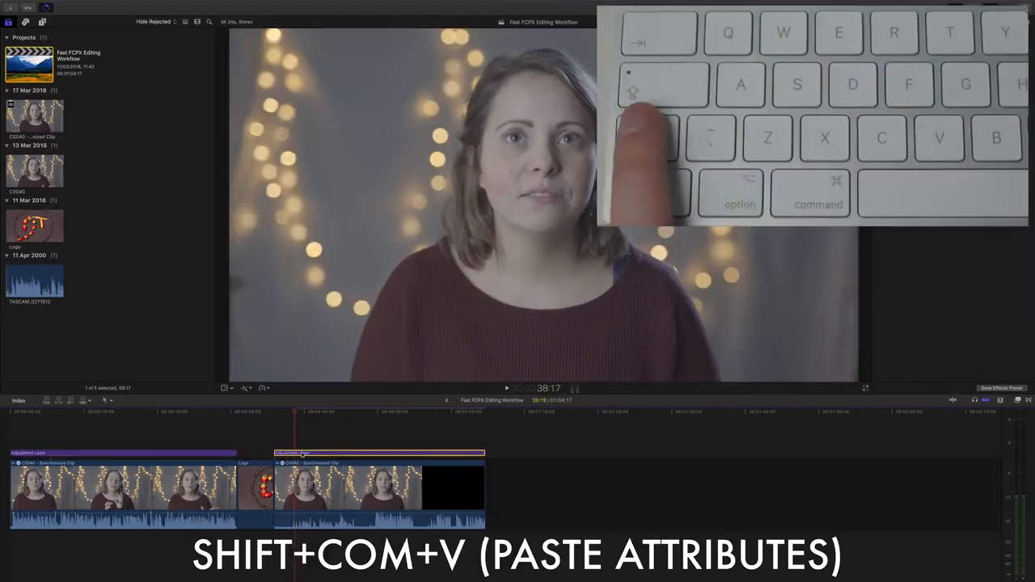
key(shift+super+v)
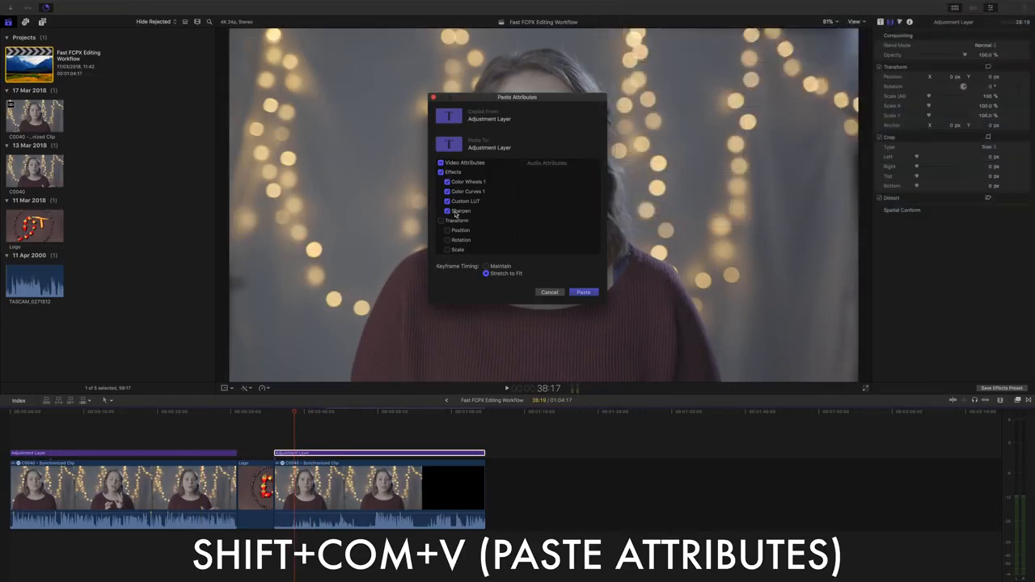
click(447, 211)
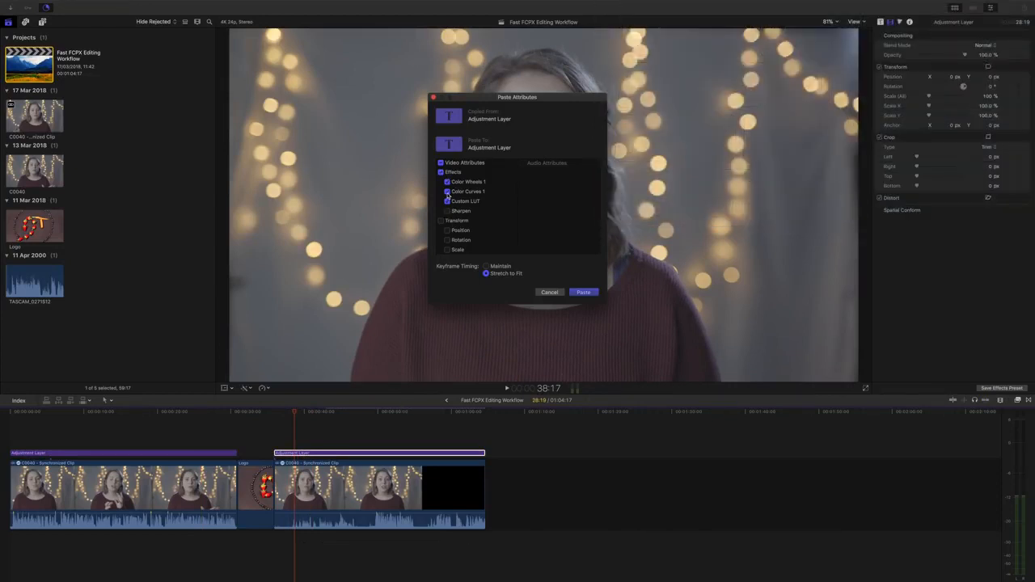
click(448, 192)
click(448, 183)
click(579, 291)
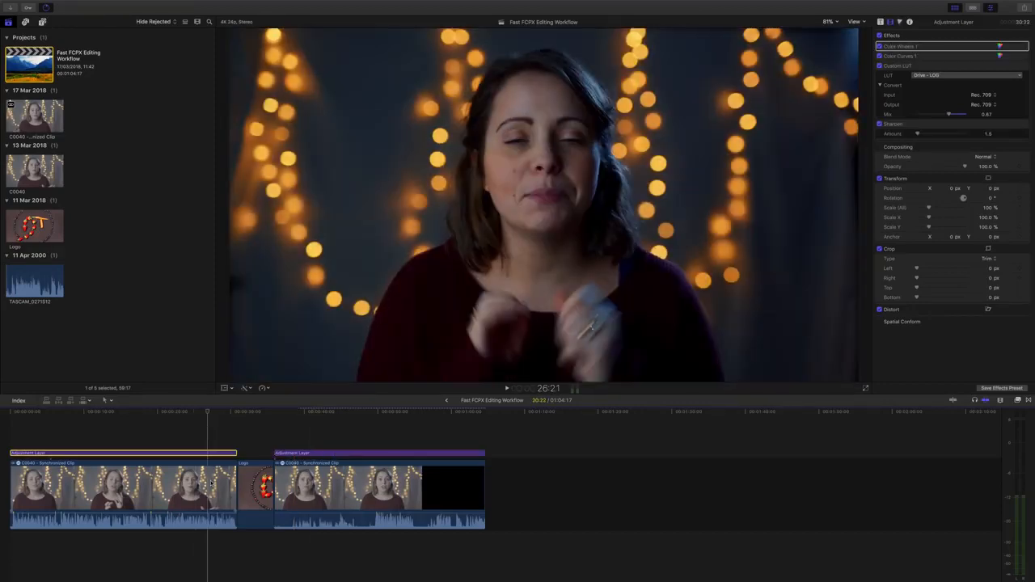
click(207, 485)
- Paste the first clip's attributes onto the second interview clip without Audio Attributes, applying the 126% scale
click(312, 481)
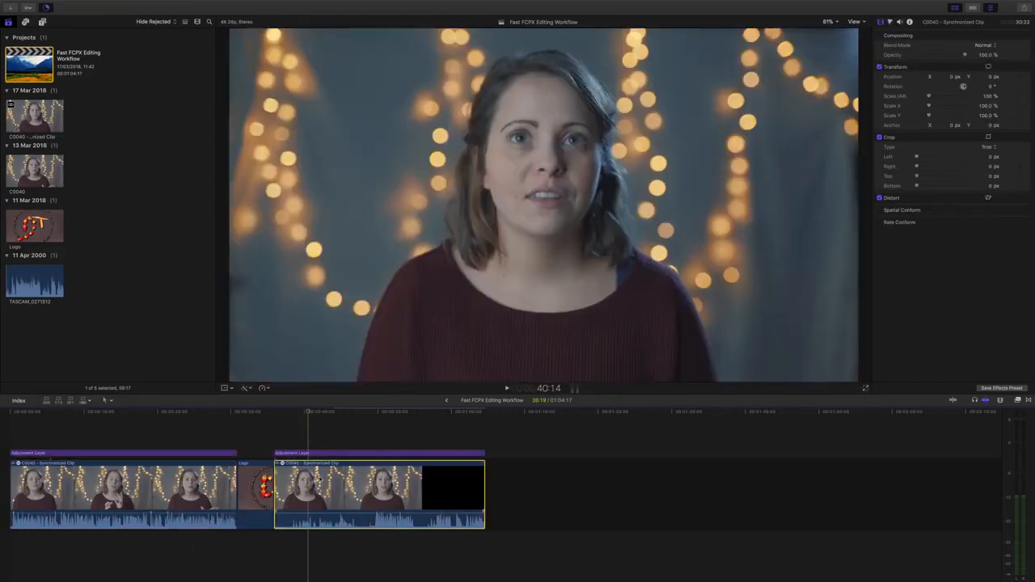
key(super+shift+v)
click(579, 291)
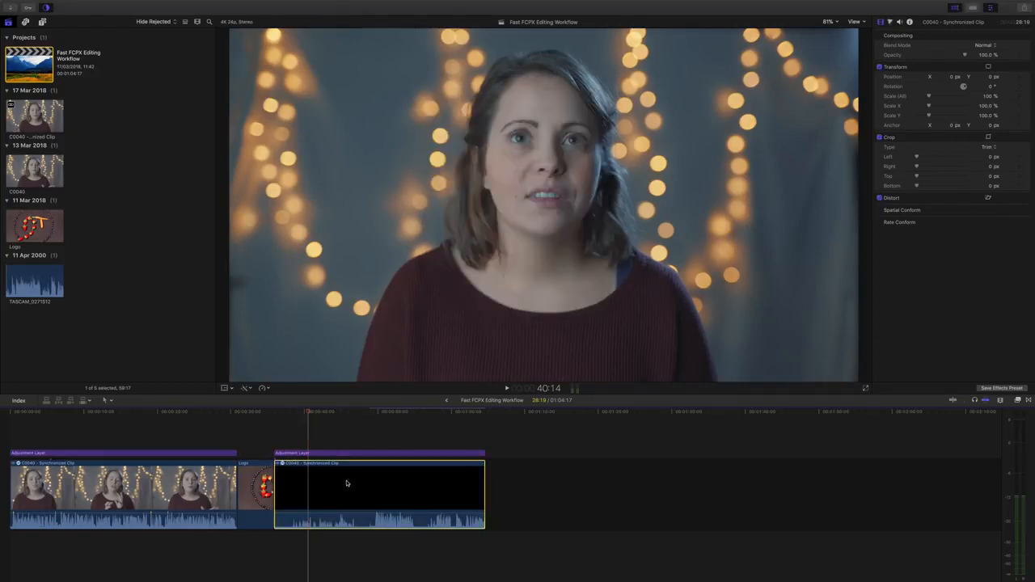
click(186, 476)
click(311, 478)
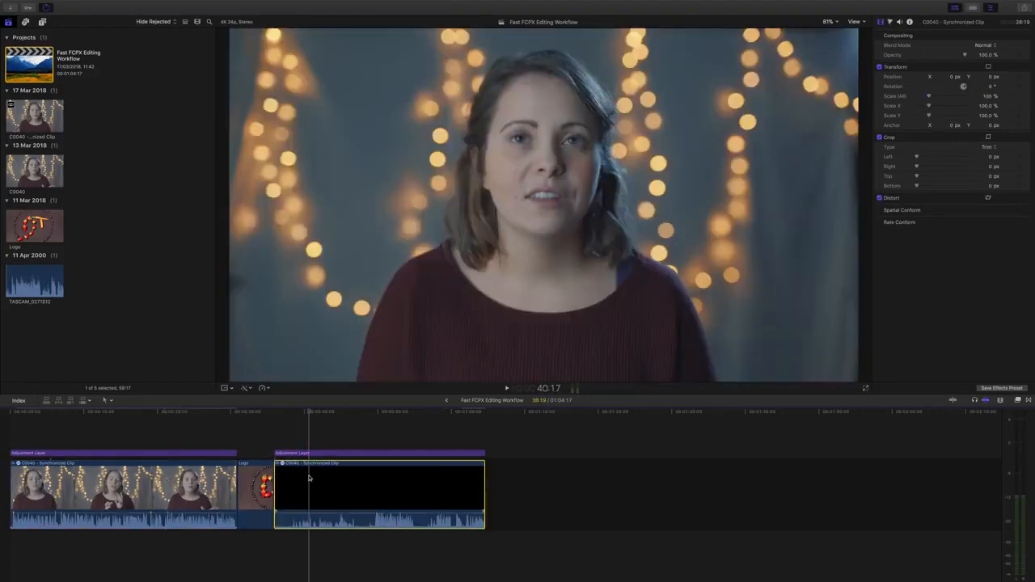
key(super+shift+v)
click(522, 163)
click(583, 292)
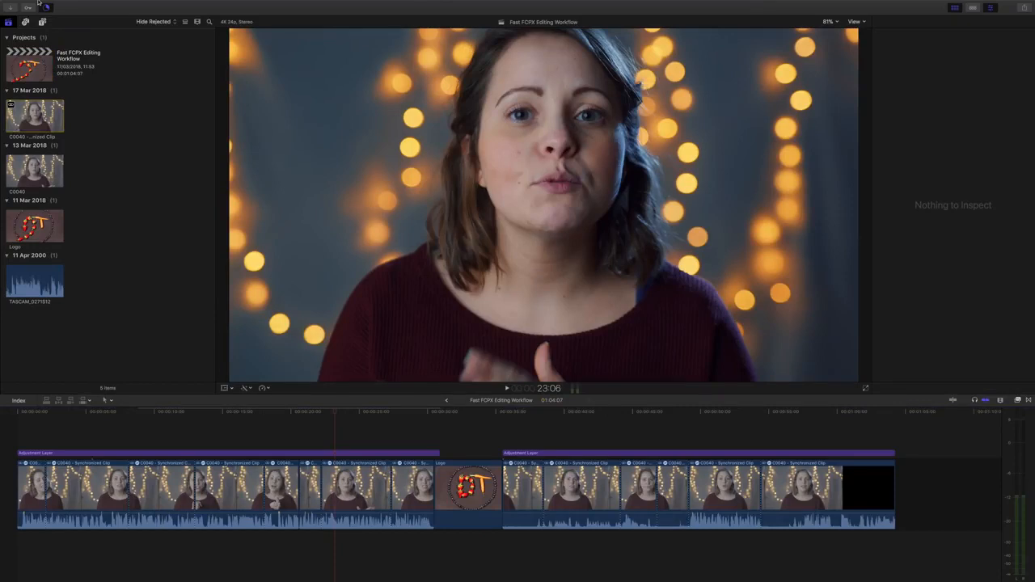
- Open the keyboard shortcut Command Editor, reposition it, and scroll through the command list
click(53, 5)
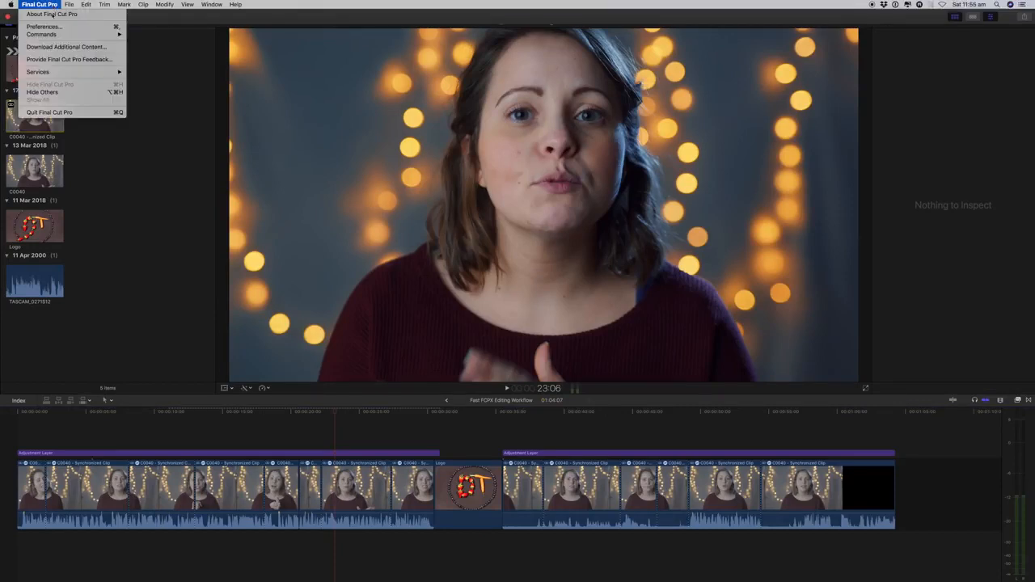
mouse_move(105, 34)
click(149, 34)
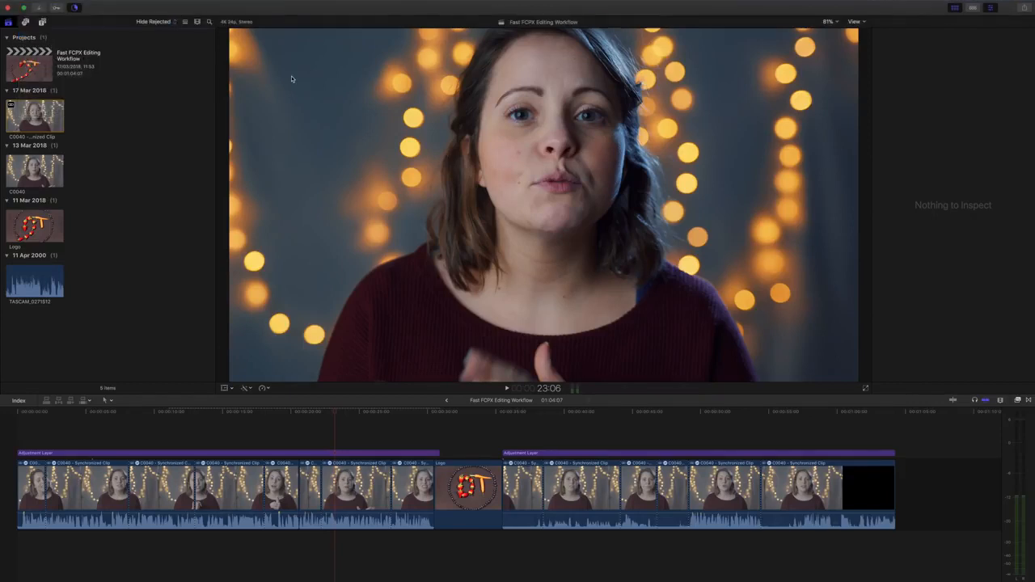
drag(400, 85, 402, 109)
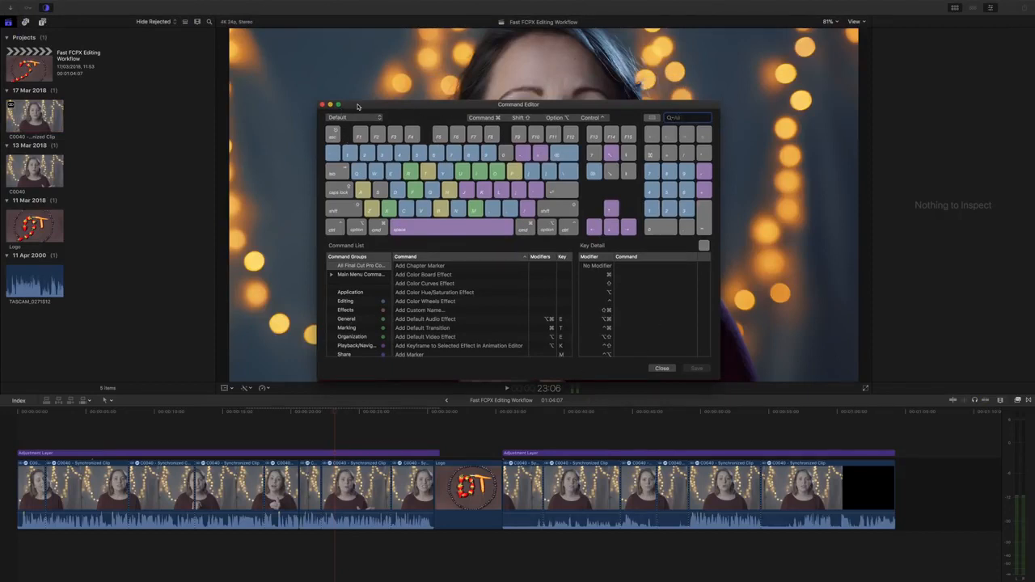
mouse_move(359, 106)
mouse_down()
mouse_move(366, 134)
mouse_move(350, 104)
mouse_up()
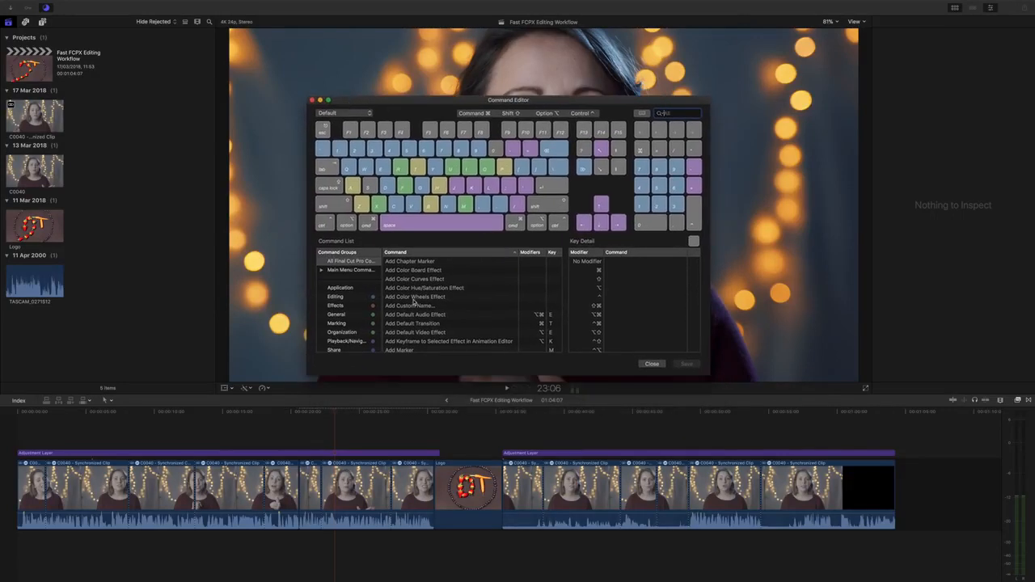
scroll(414, 300, down, 10)
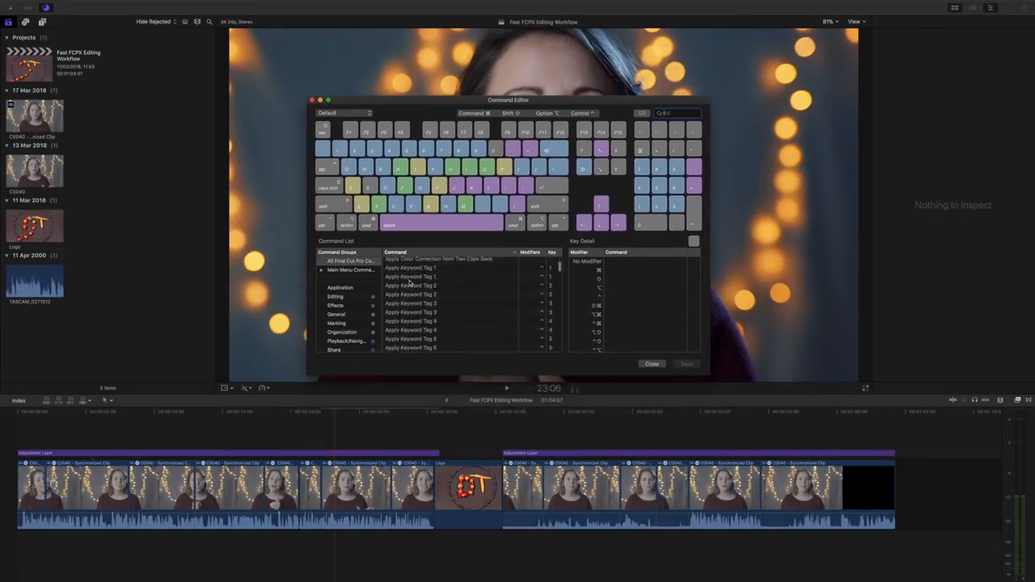
scroll(410, 283, down, 3)
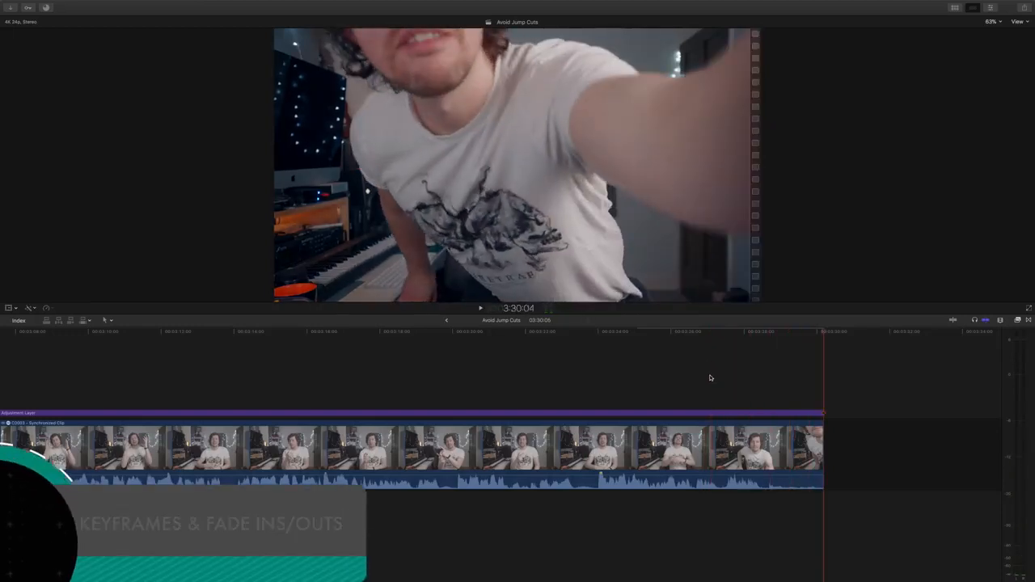
- Select the talking-head clip, park the playhead at 3:27:01, and show its video animation lanes
click(710, 378)
click(758, 438)
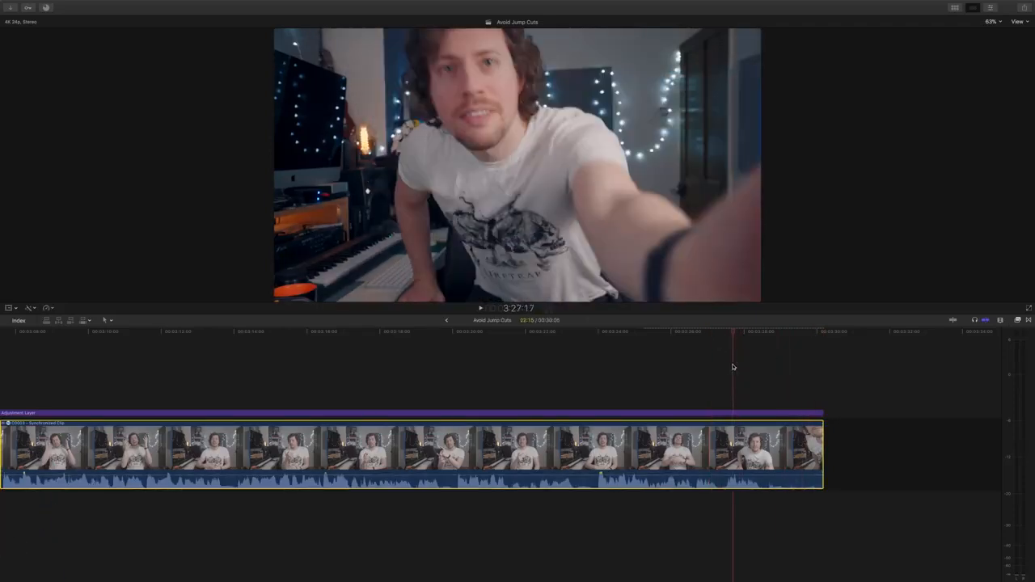
drag(733, 367, 709, 372)
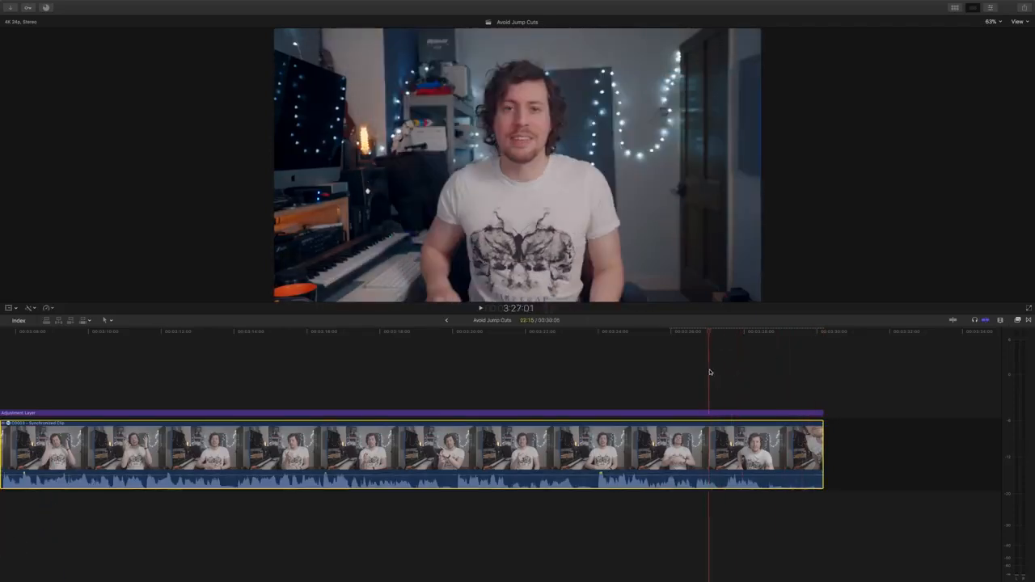
right_click(751, 437)
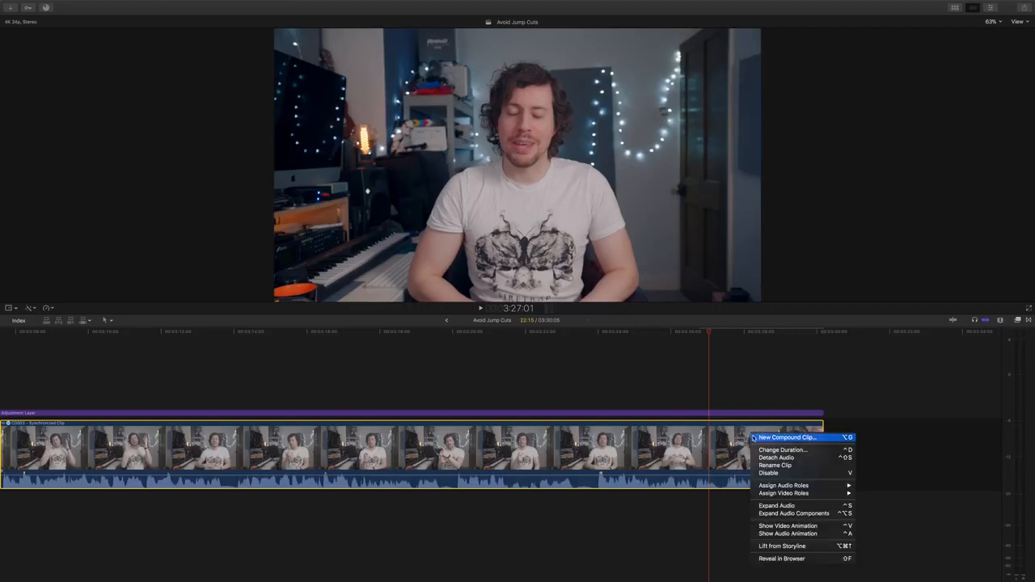
click(807, 526)
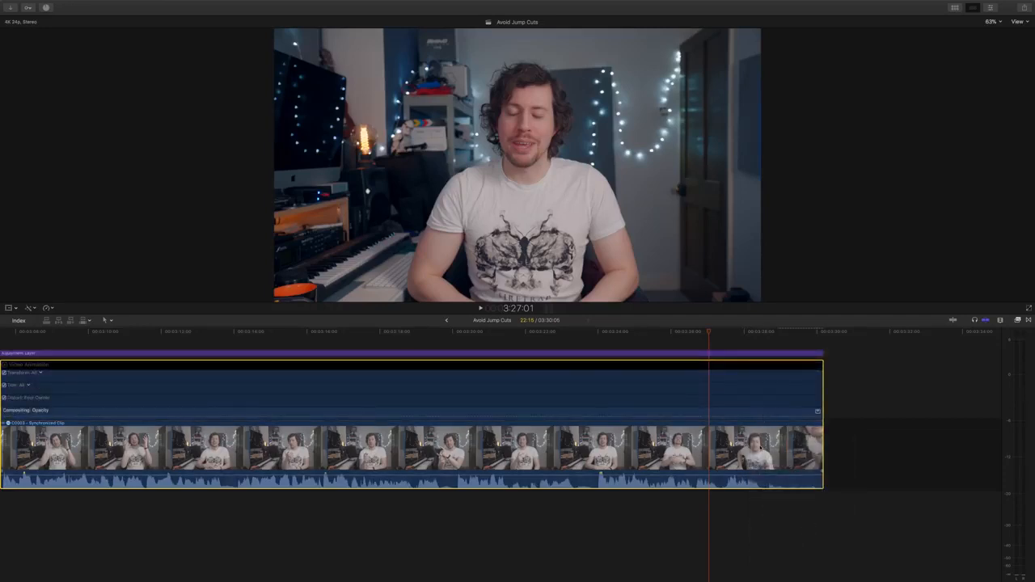
right_click(759, 441)
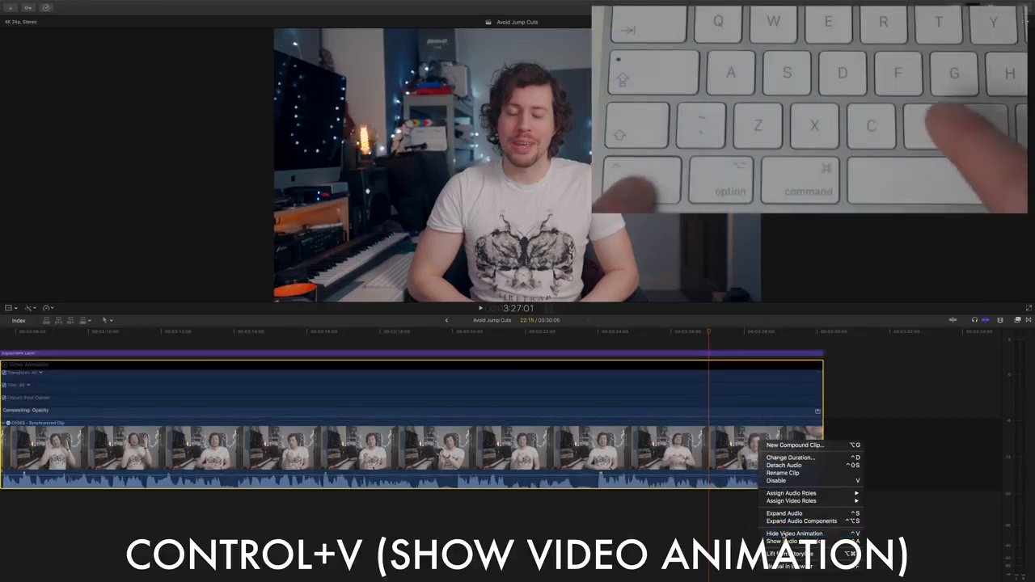
key(ctrl+v)
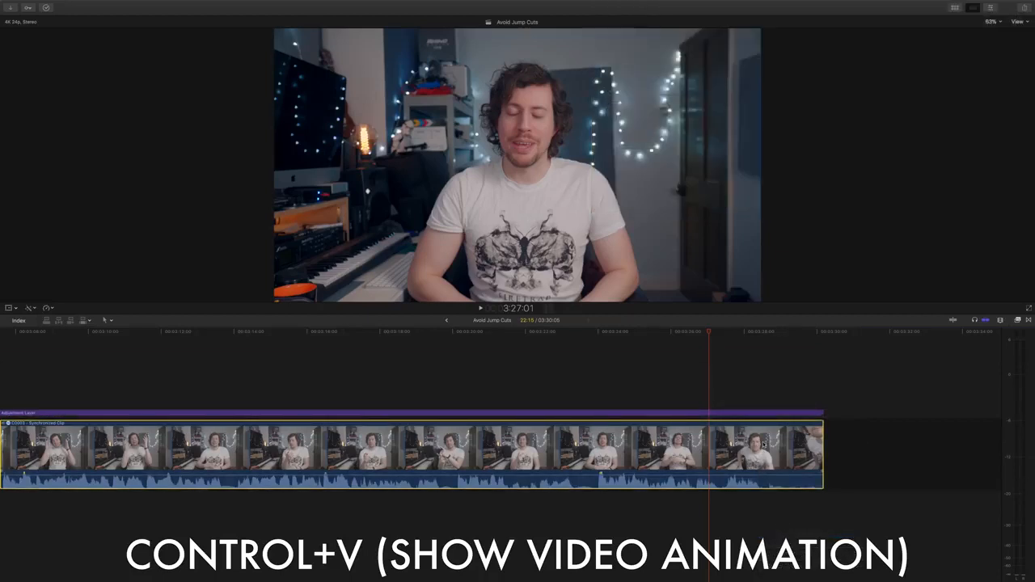
key(ctrl+v)
key(ctrl+v)
key(ctrl+v)
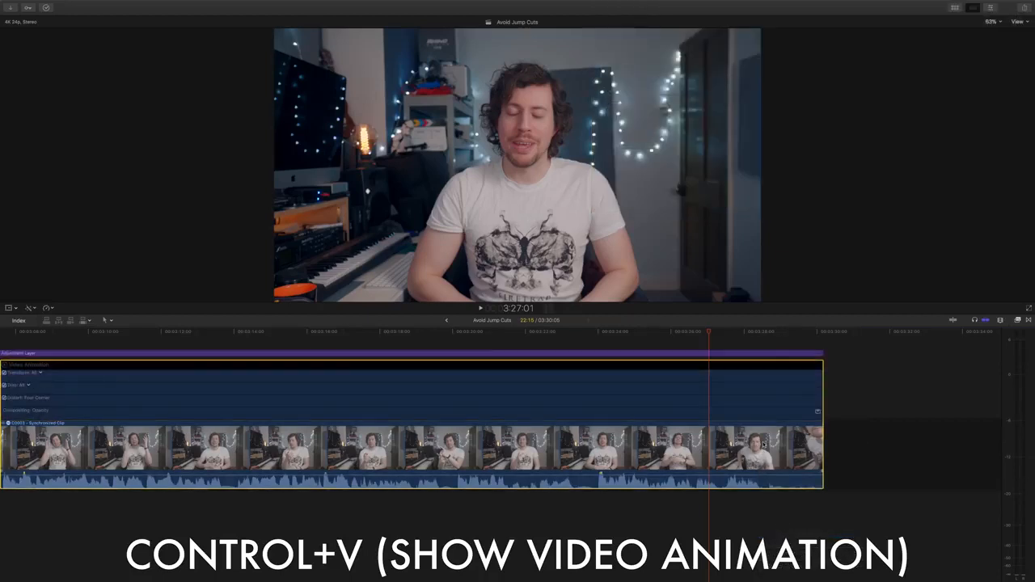
key(ctrl+v)
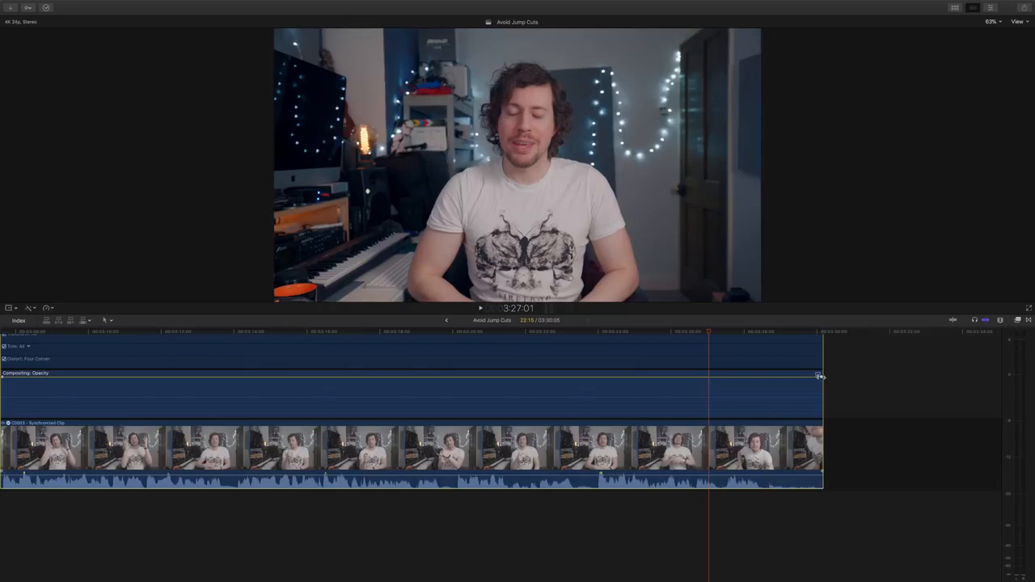
- Try a handle-drag opacity fade at the clip's end, remove it, and return the playhead to about 3:28:00
drag(812, 377, 738, 378)
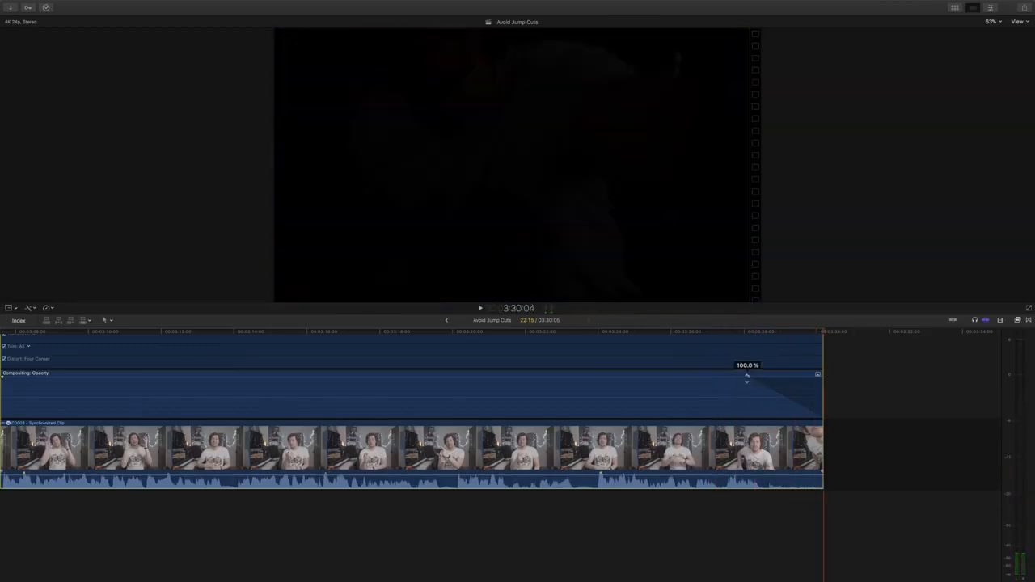
drag(749, 376, 826, 370)
drag(823, 335, 743, 336)
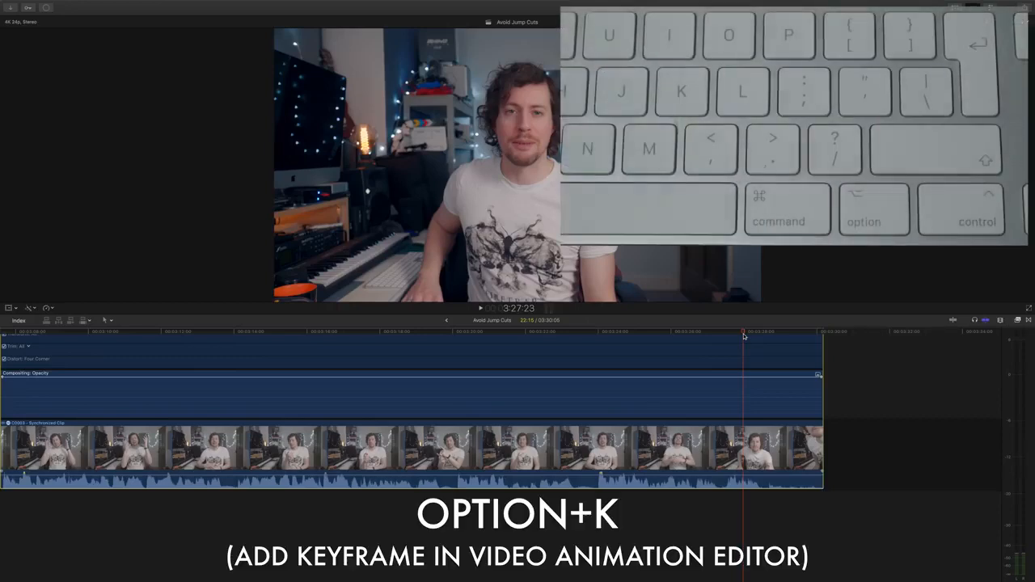
- Add two opacity keyframes, drop the last to 0% at the clip end, and ease the curve
key(alt+k)
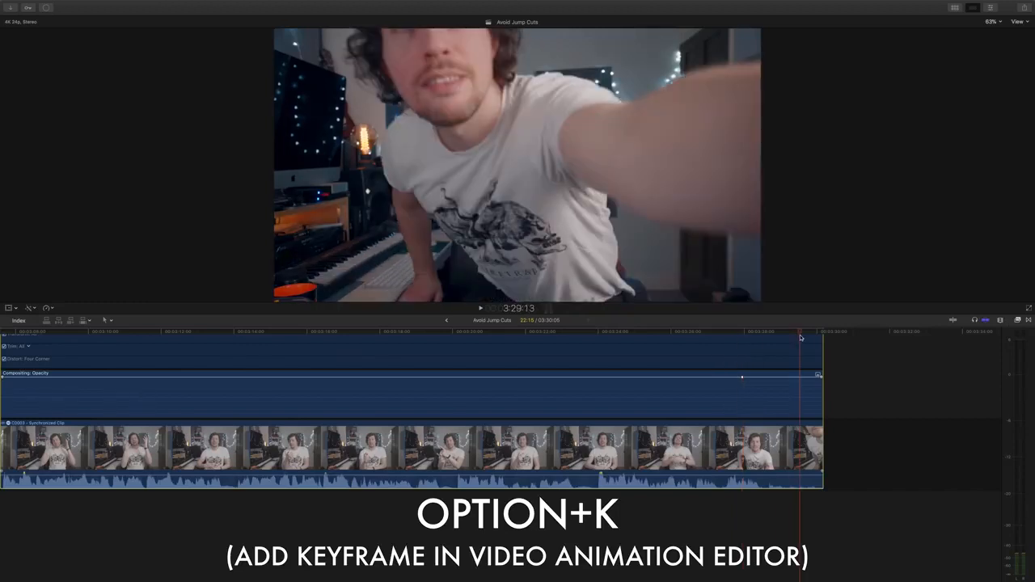
key(alt+k)
drag(800, 379, 835, 421)
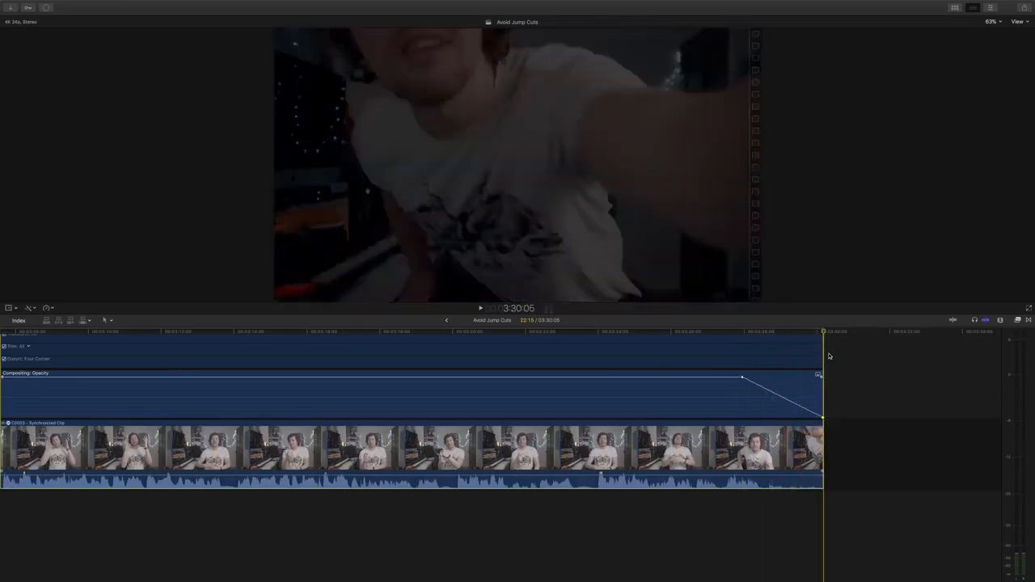
right_click(776, 394)
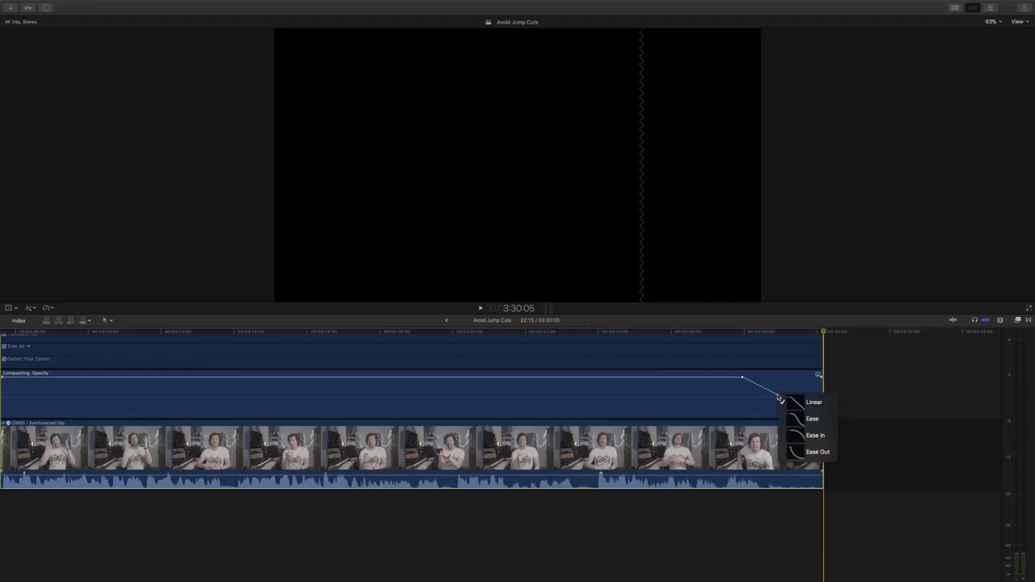
click(812, 418)
drag(742, 377, 736, 376)
click(716, 334)
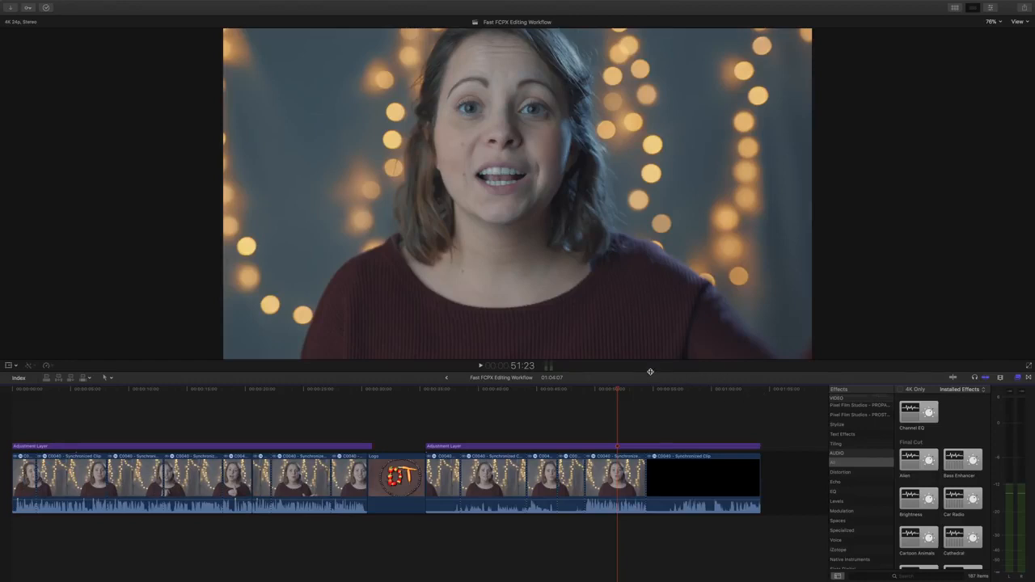
- Enlarge the viewer, widen the effects browser, and switch to the Harv workspace with libraries hidden
drag(650, 372, 654, 441)
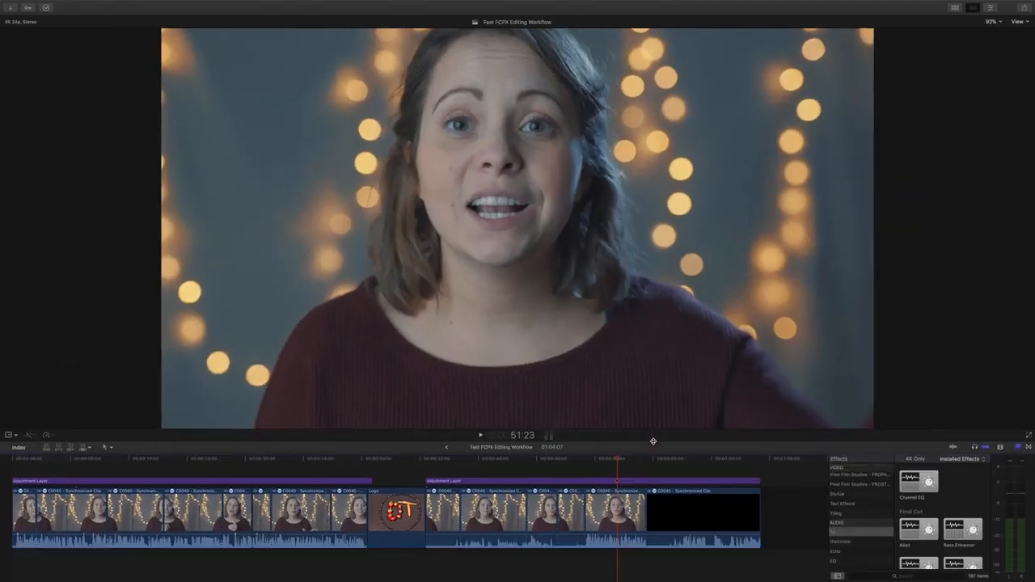
drag(787, 497, 667, 497)
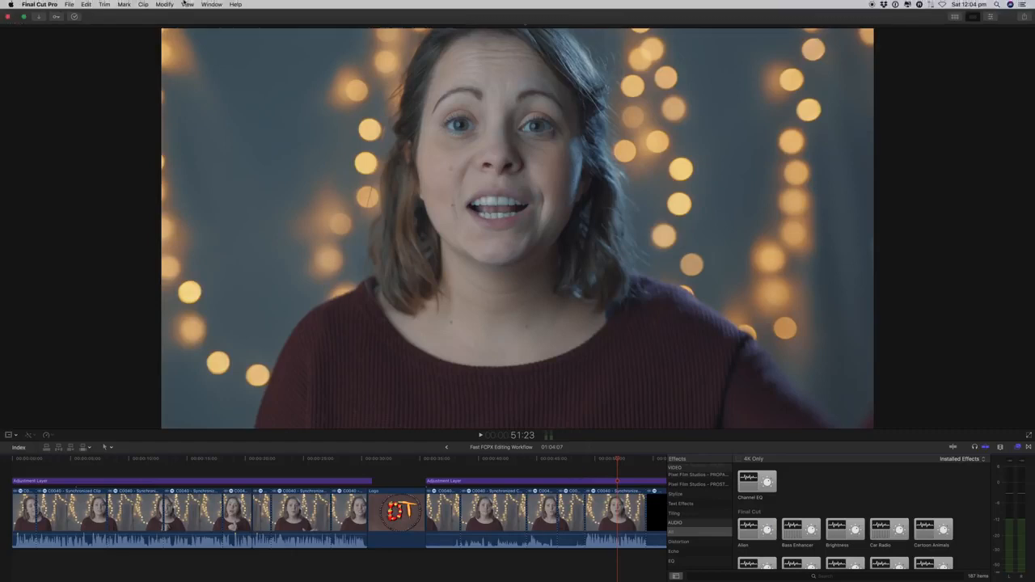
click(208, 5)
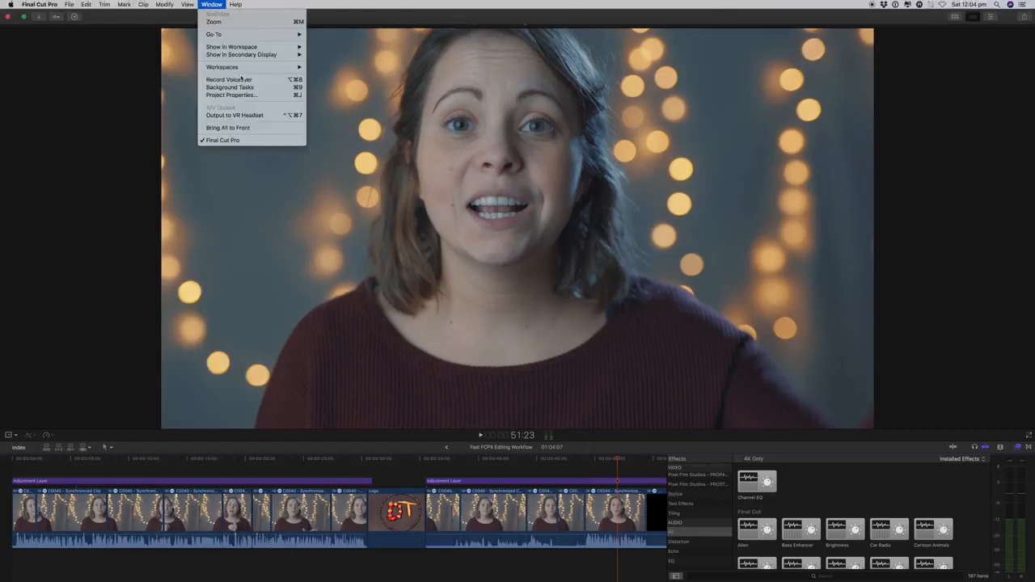
mouse_move(275, 67)
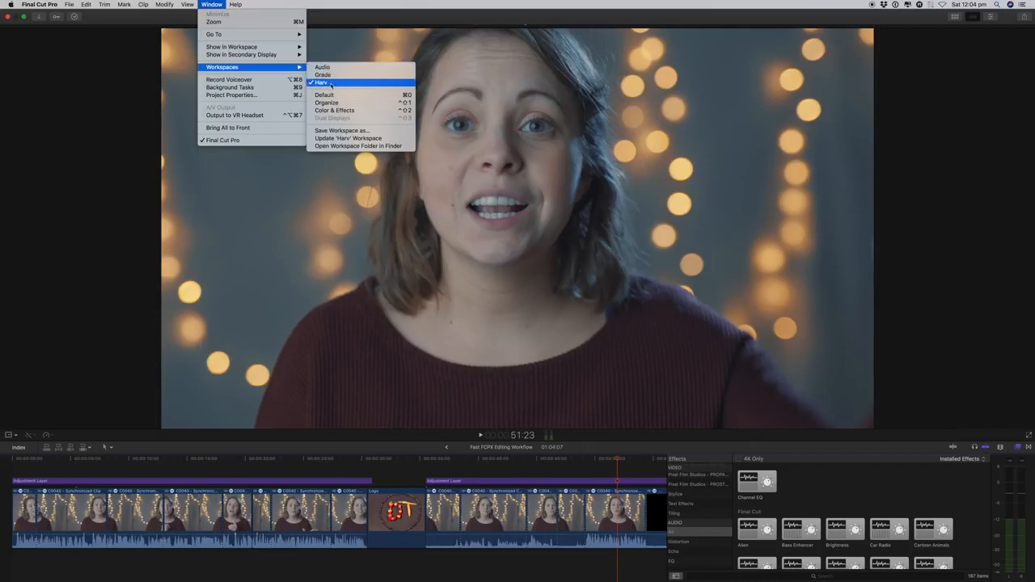
click(325, 82)
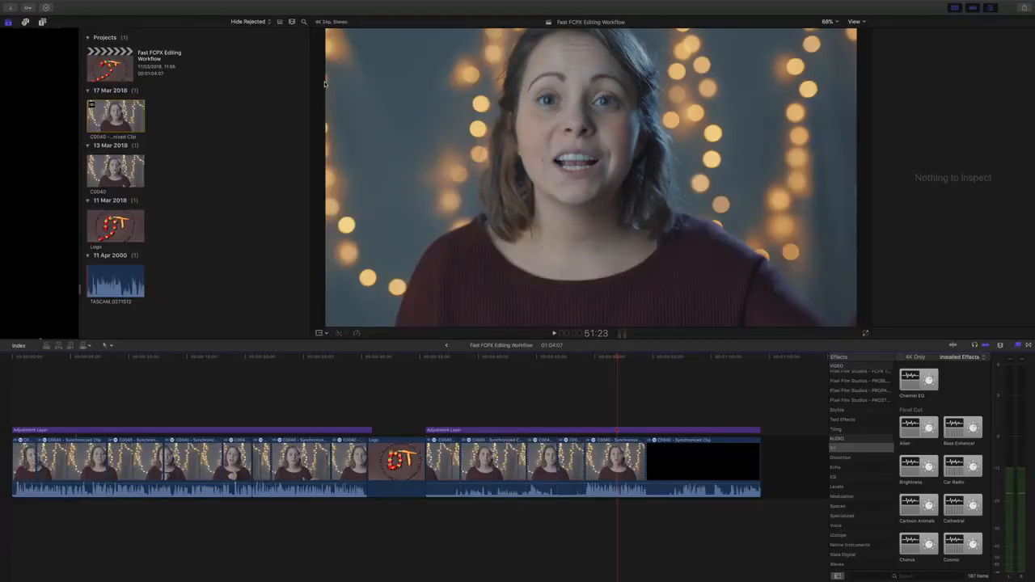
click(10, 23)
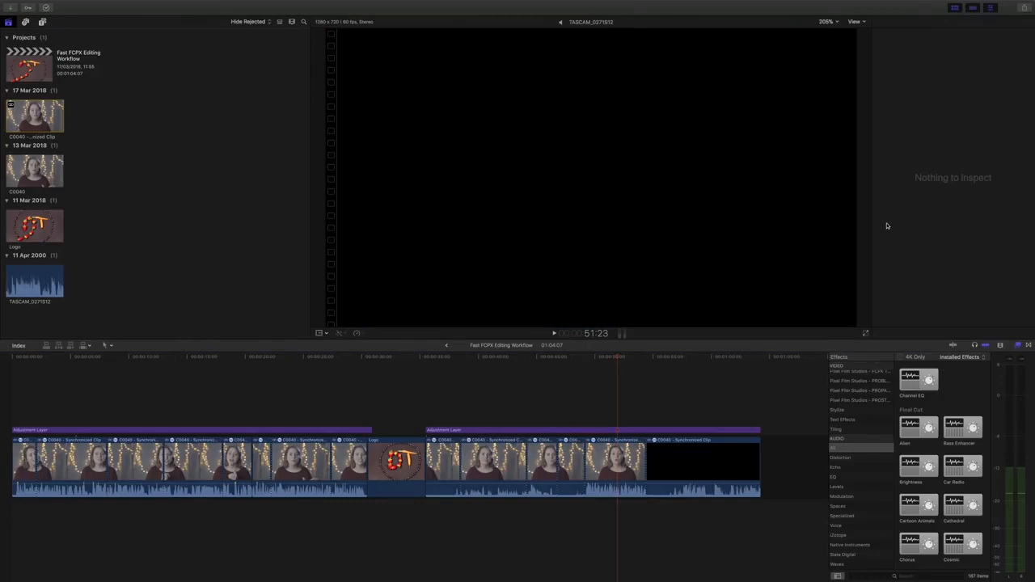
- Switch to the Grade workspace with scopes, then to the Audio workspace
mouse_move(99, 2)
click(208, 5)
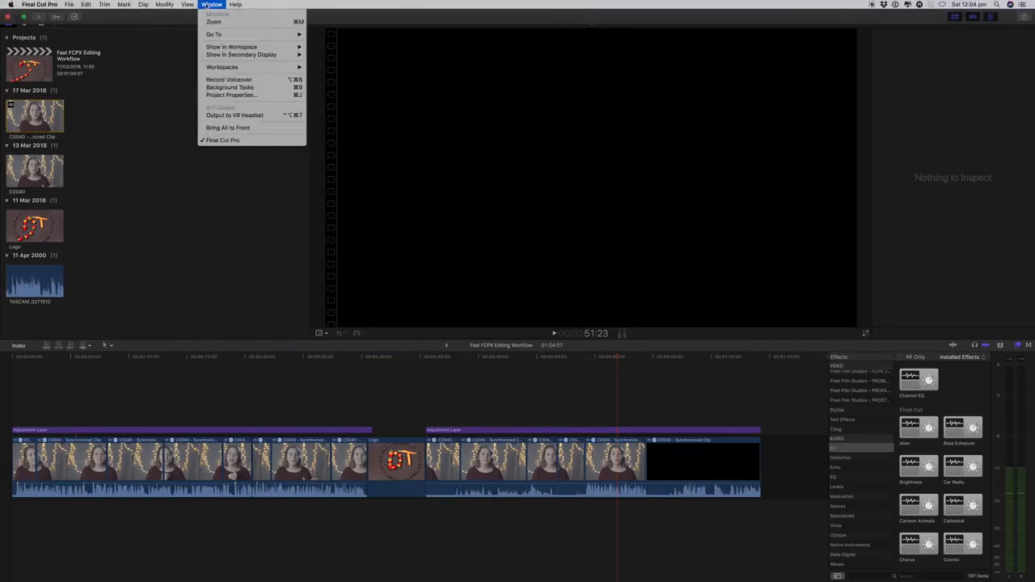
click(318, 74)
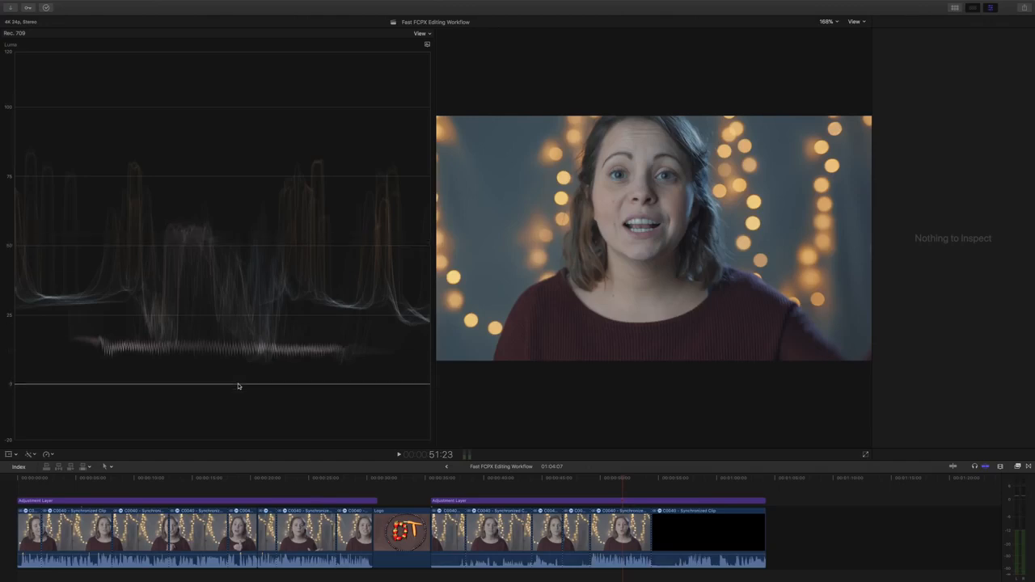
click(212, 4)
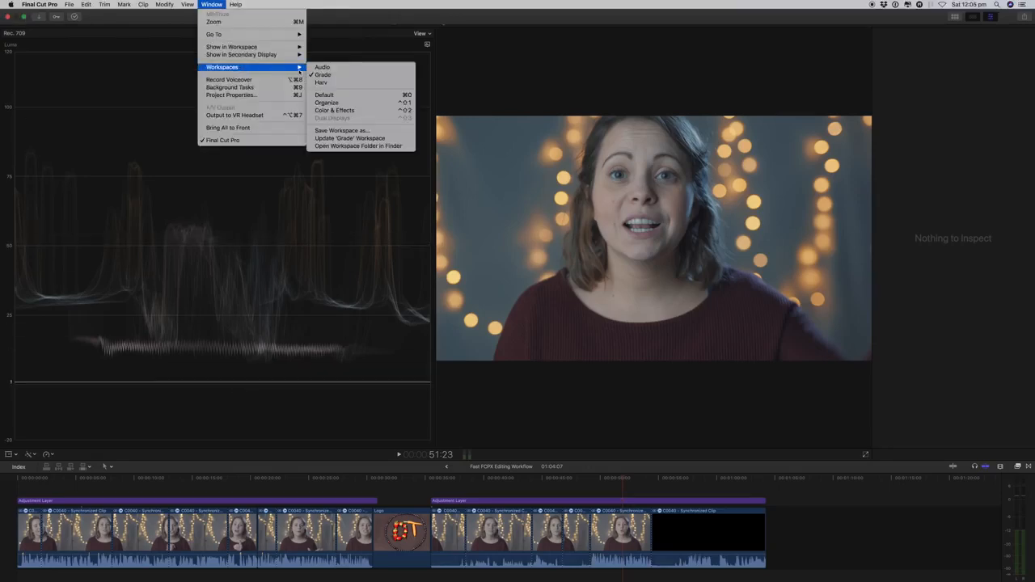
click(322, 67)
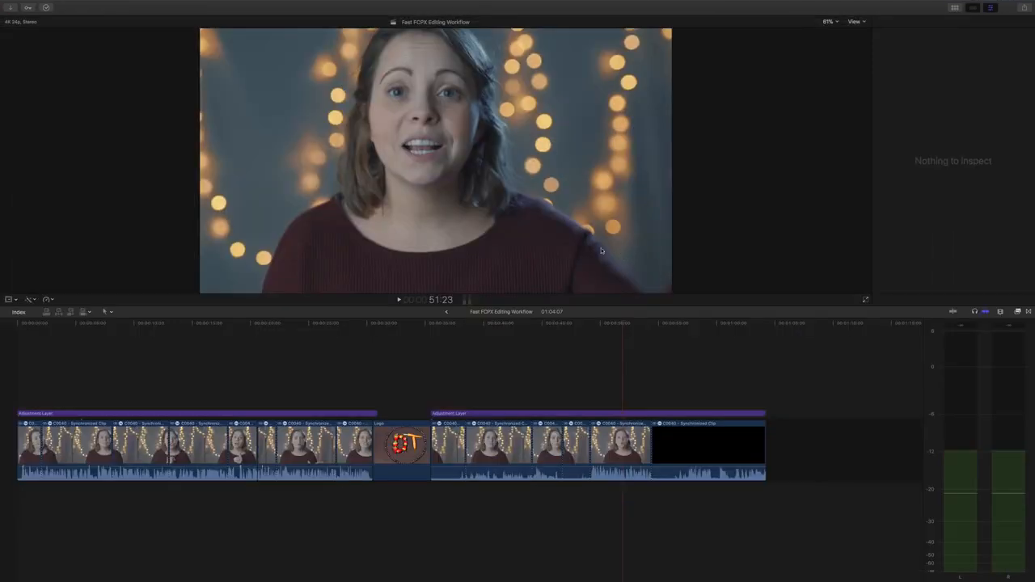